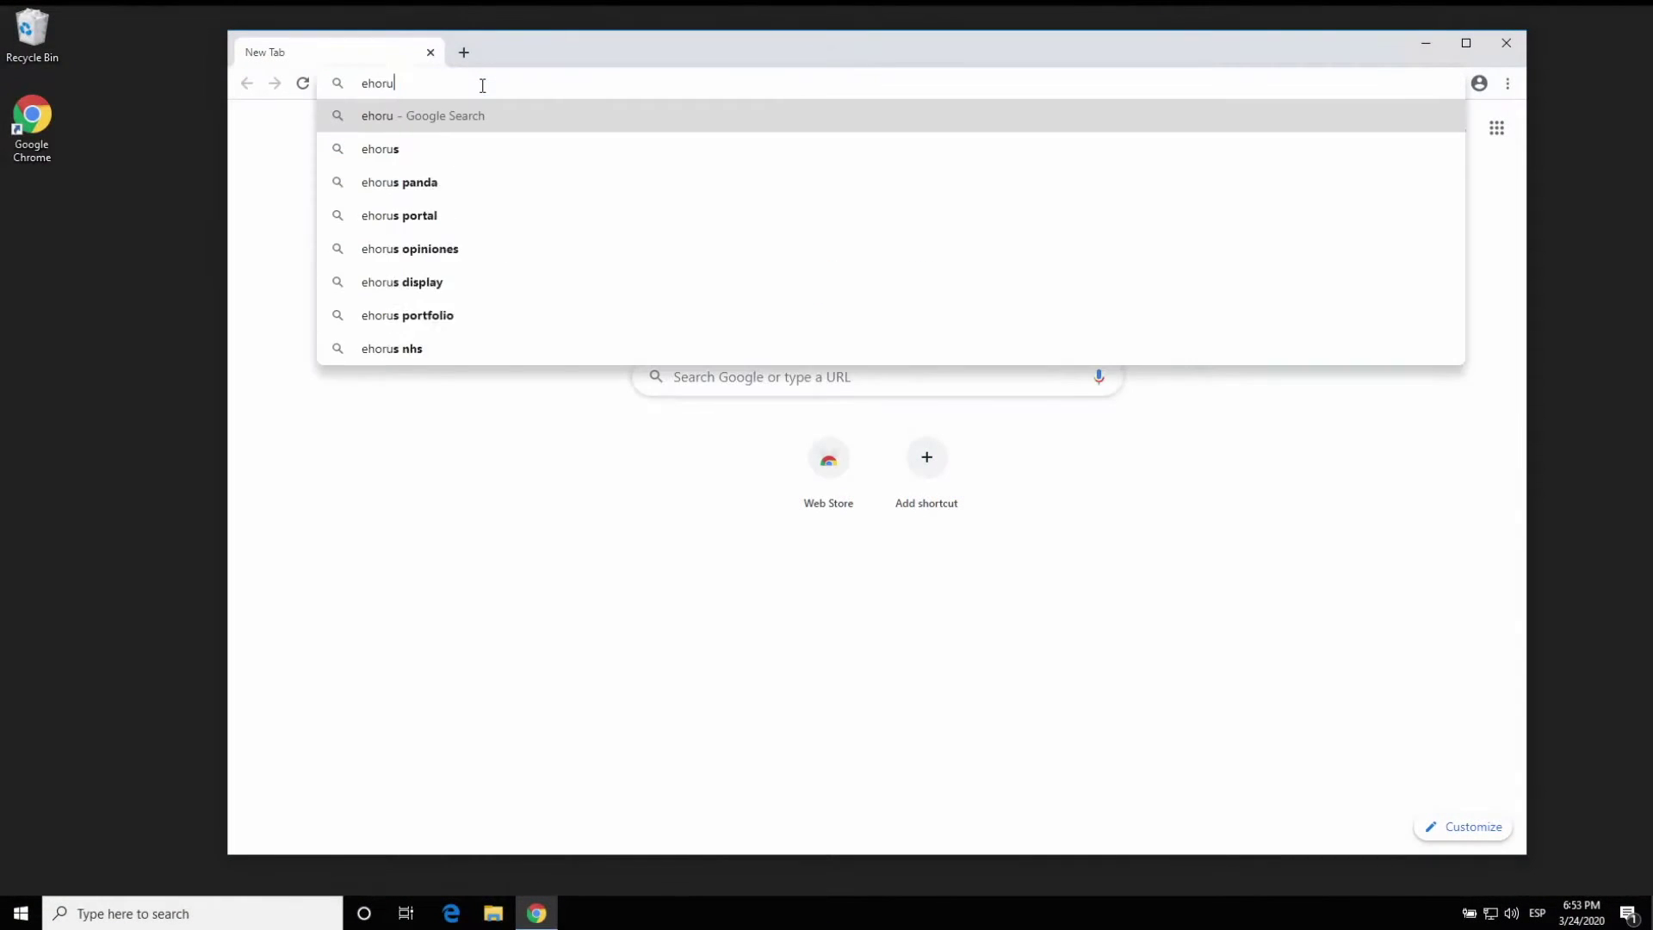
Load ehorus.com and go to the Sign up page
key("Return")
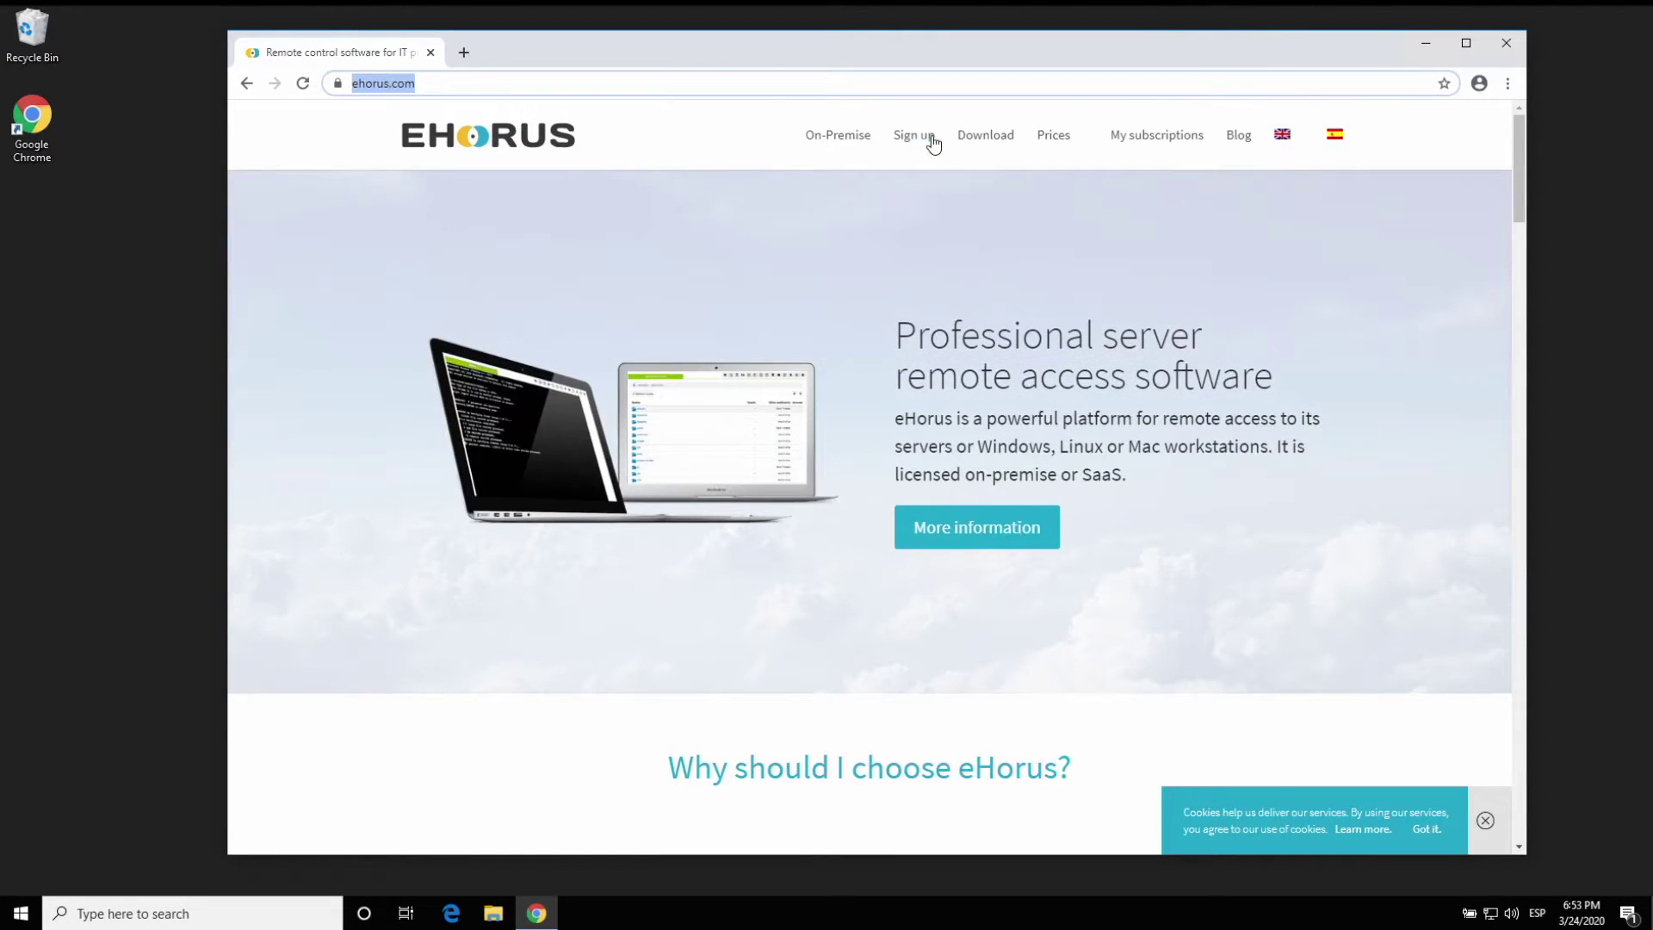
left_click(931, 139)
scroll(890, 369, "down", 5)
scroll(528, 169, "down", 1)
scroll(474, 213, "up", 1)
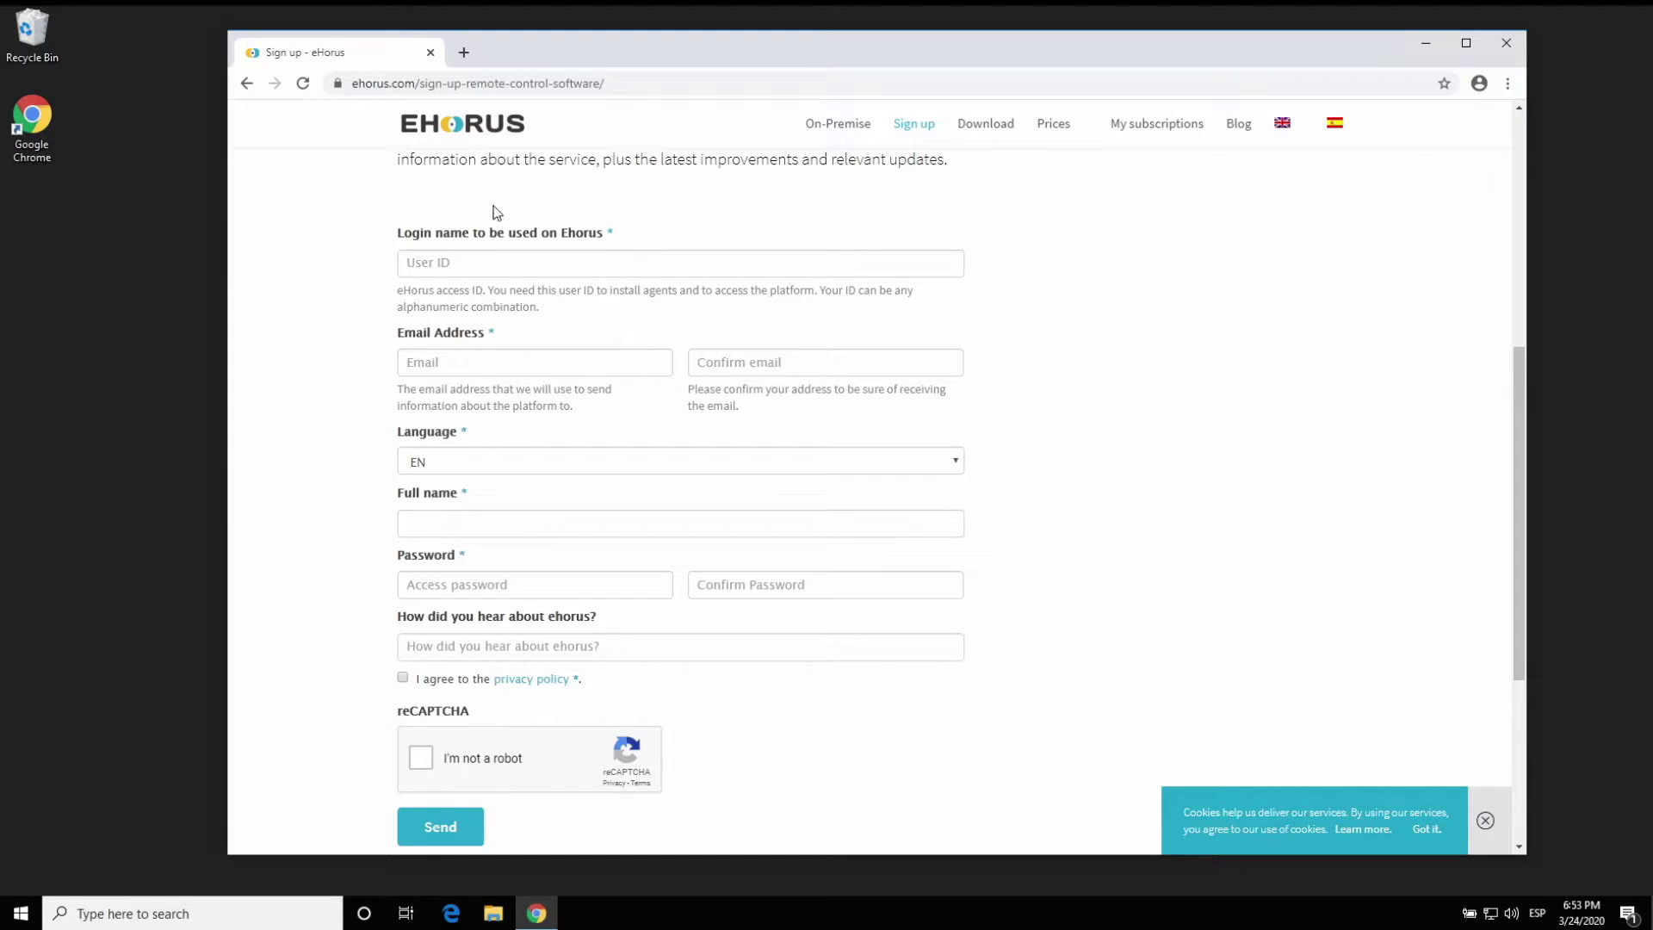
Enter the suggested User ID and the email address in both email fields
left_click(437, 268)
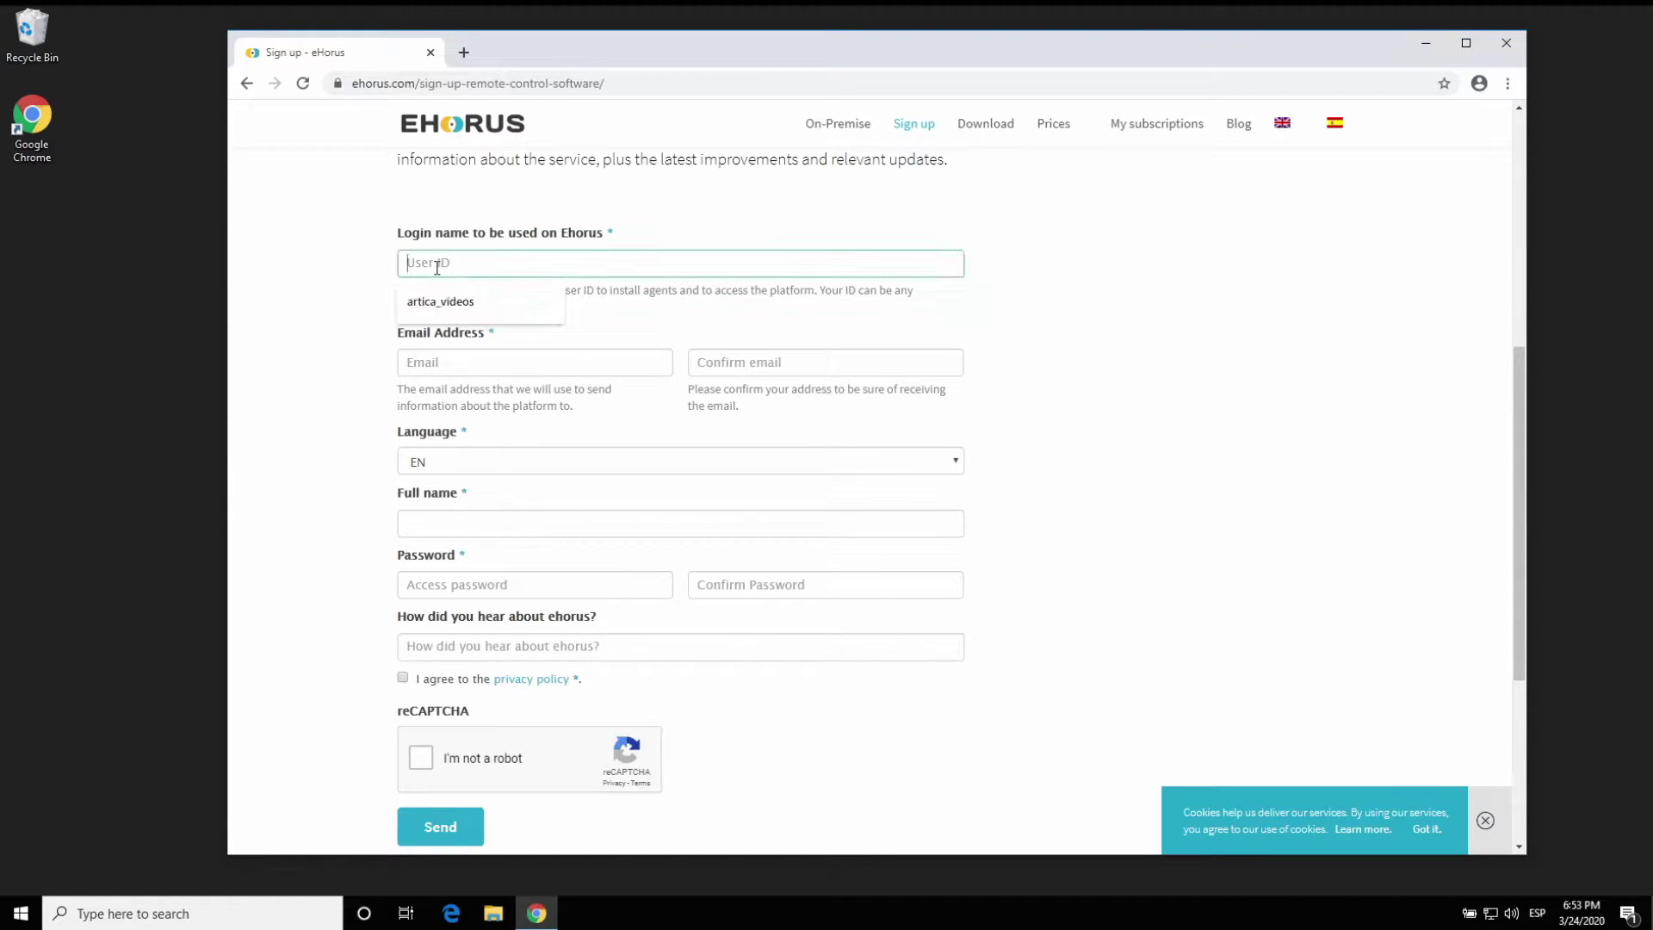
left_click(440, 300)
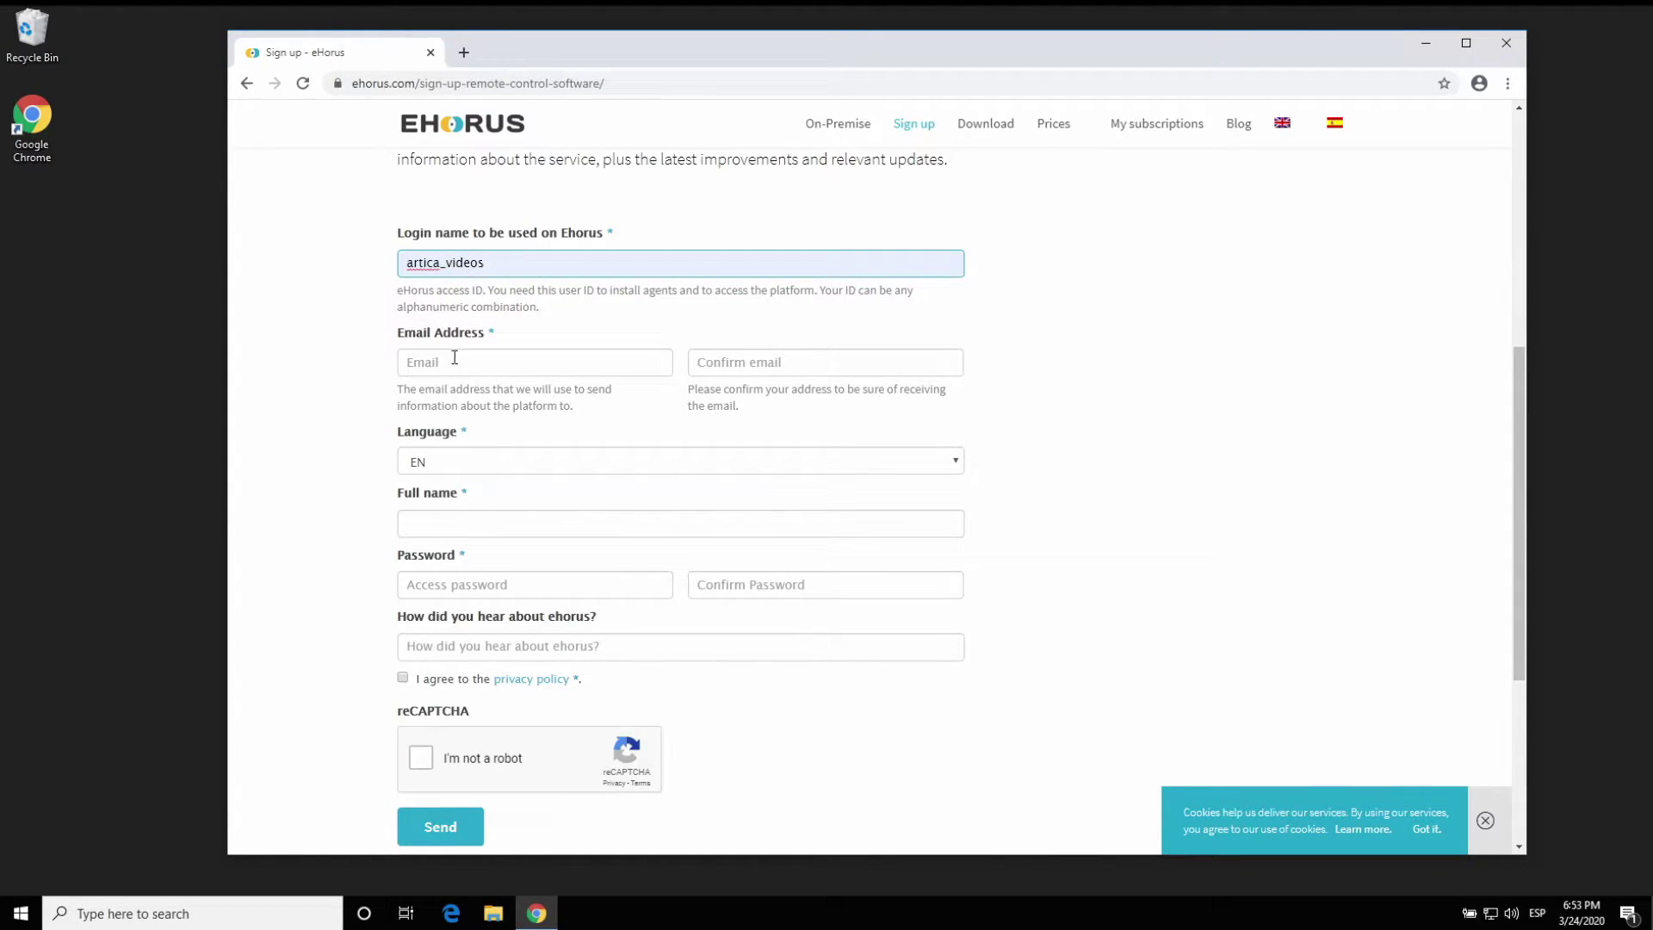
left_click(454, 357)
type("fms.com")
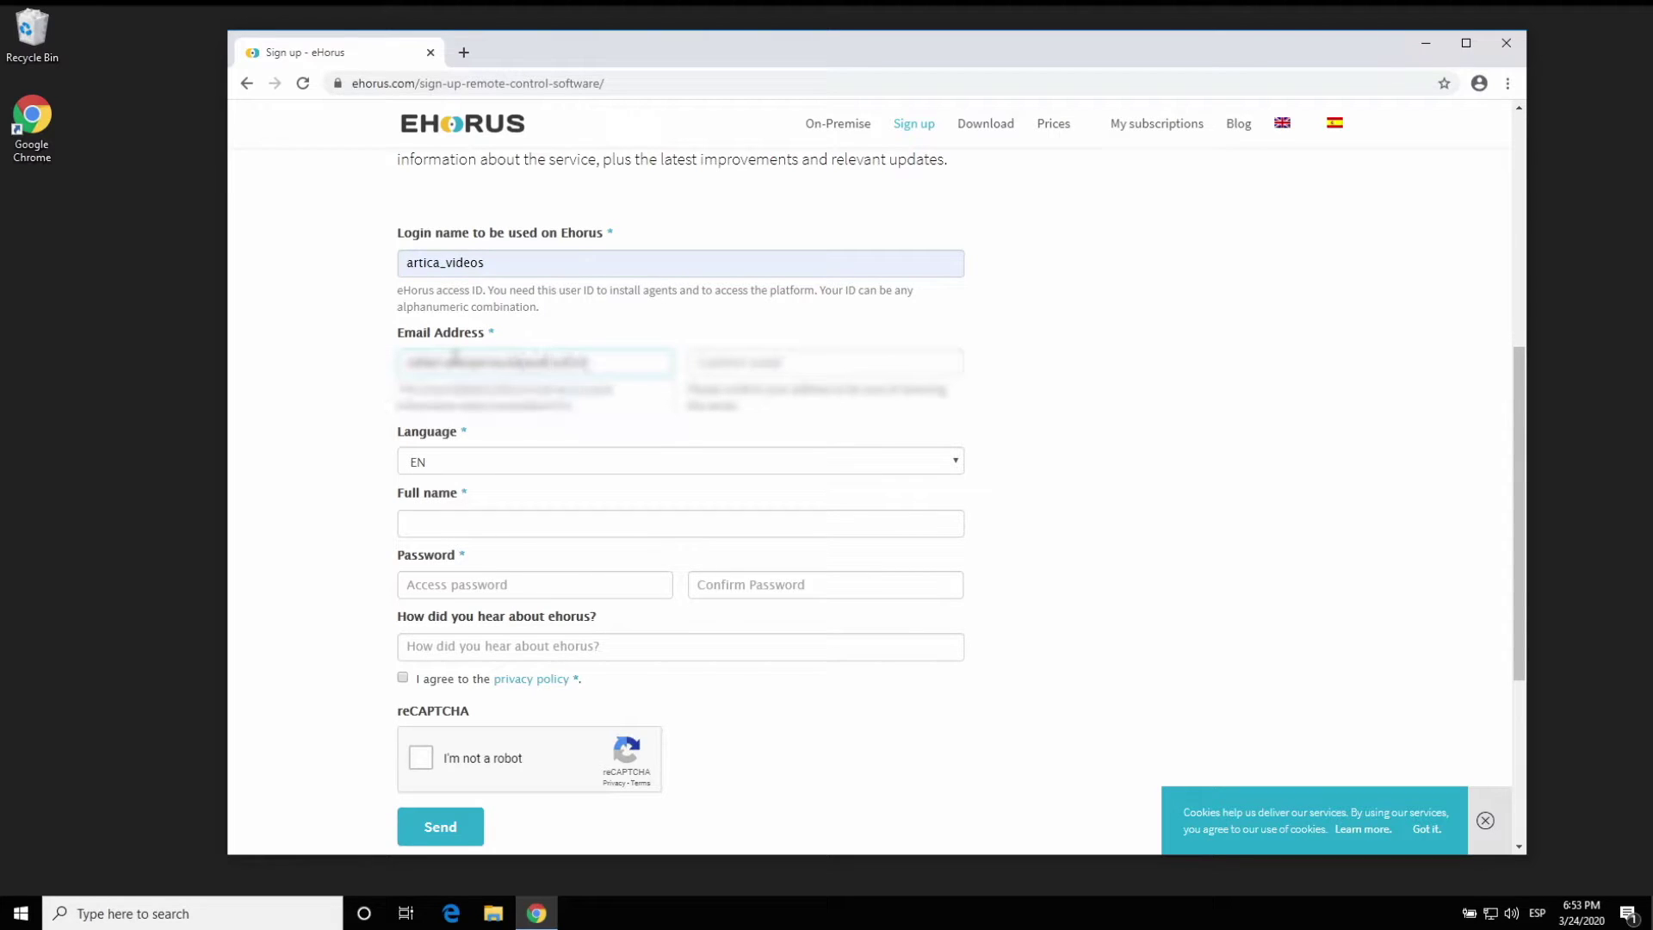
left_click(840, 351)
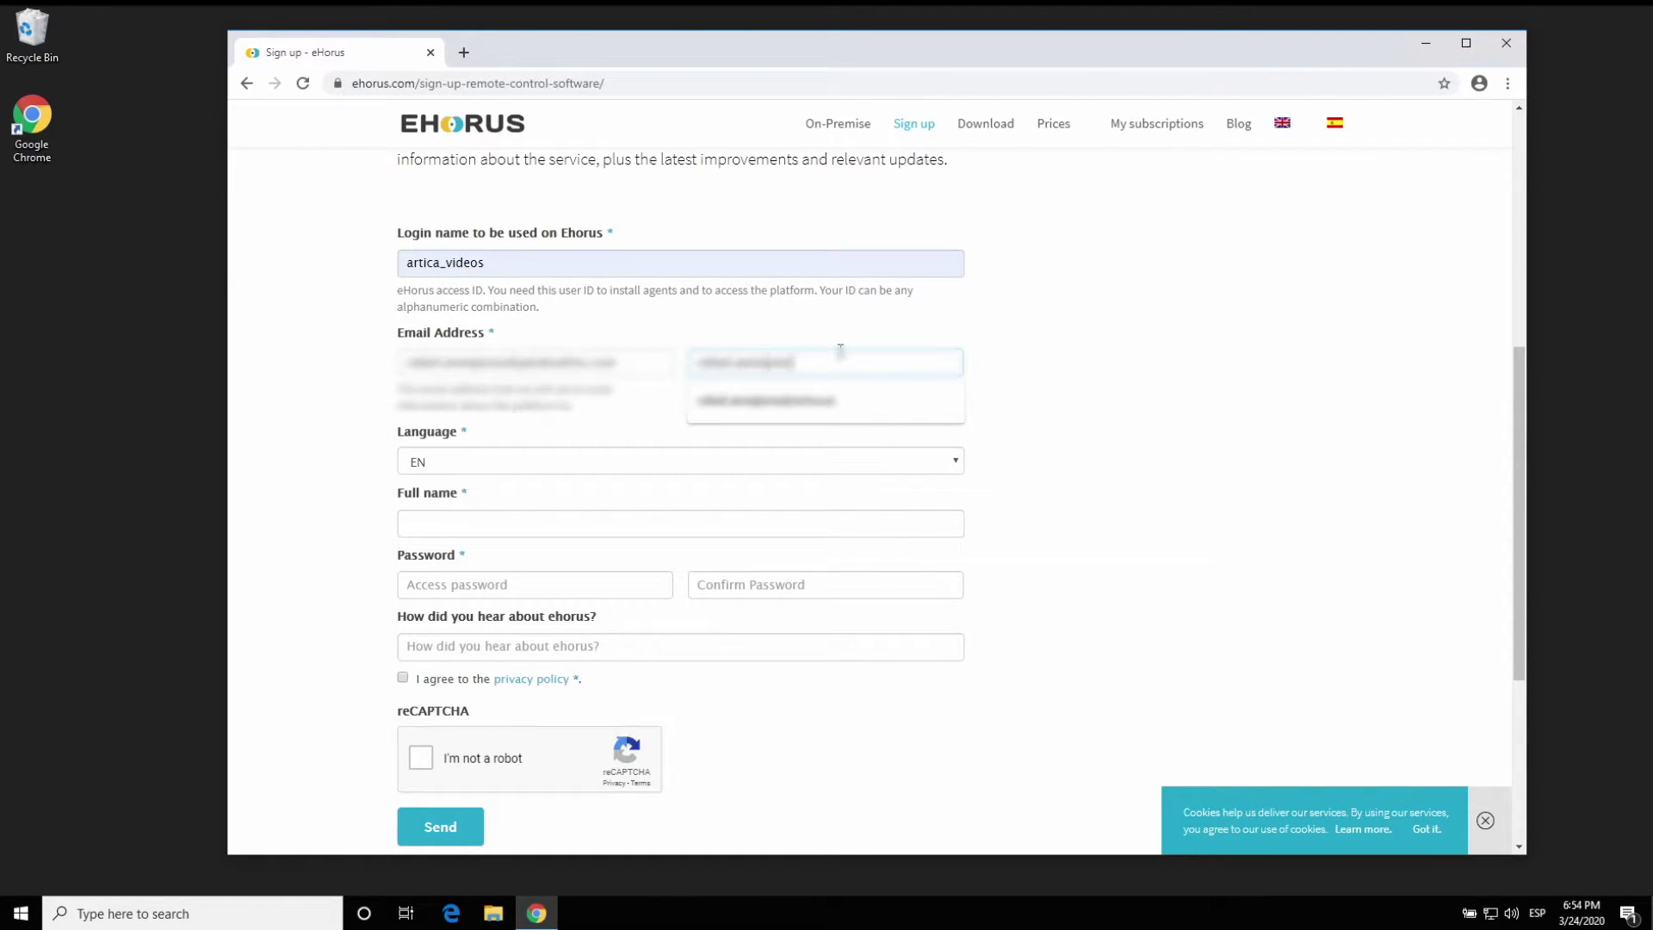
Fill in the full name, the password, and 'web' as the referral source
left_click(479, 526)
type("Artica Videos")
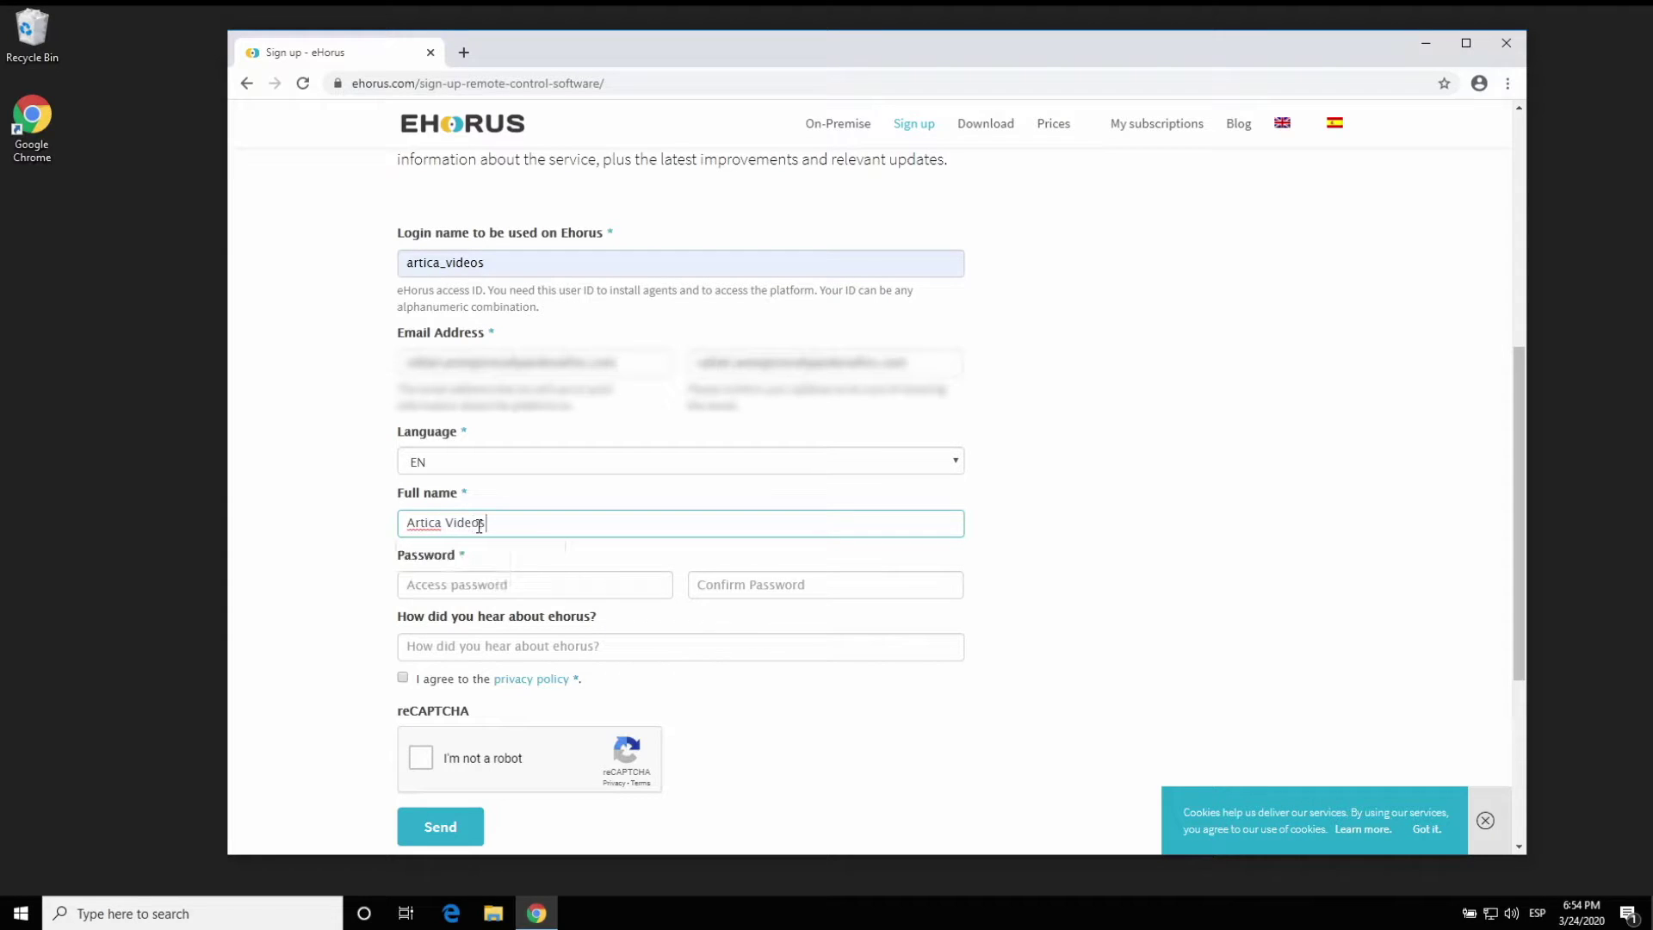
left_click(489, 578)
type("a")
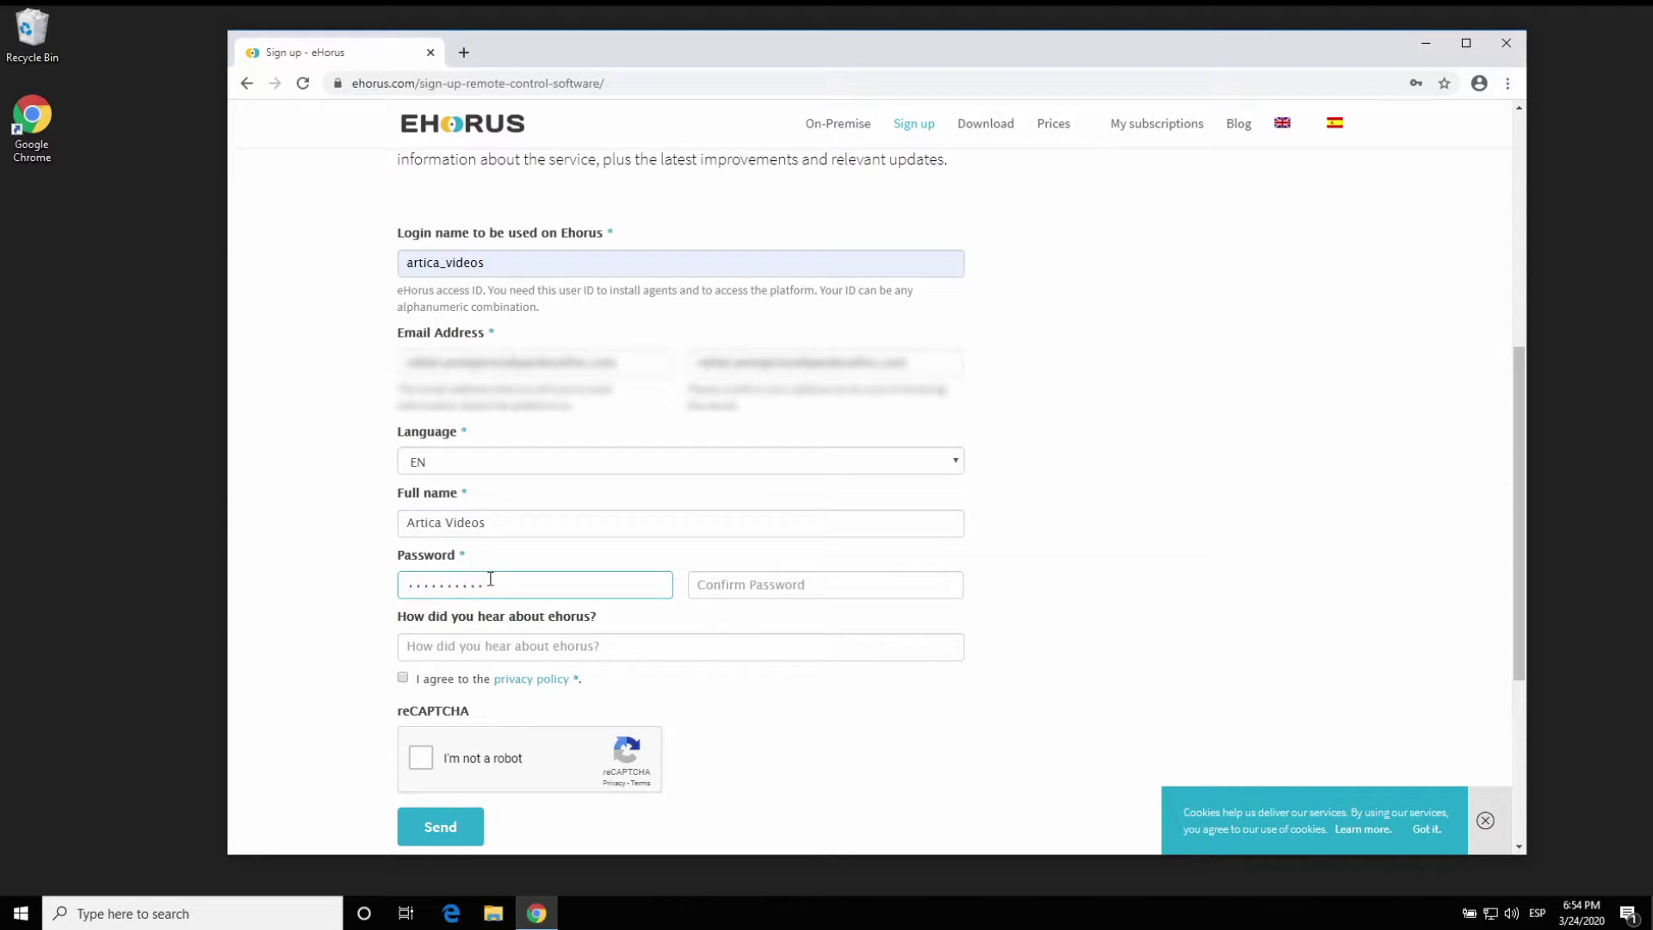
left_click(637, 646)
type("web")
Agree to the privacy policy, solve the traffic-light reCAPTCHA, and submit the registration
left_click(403, 678)
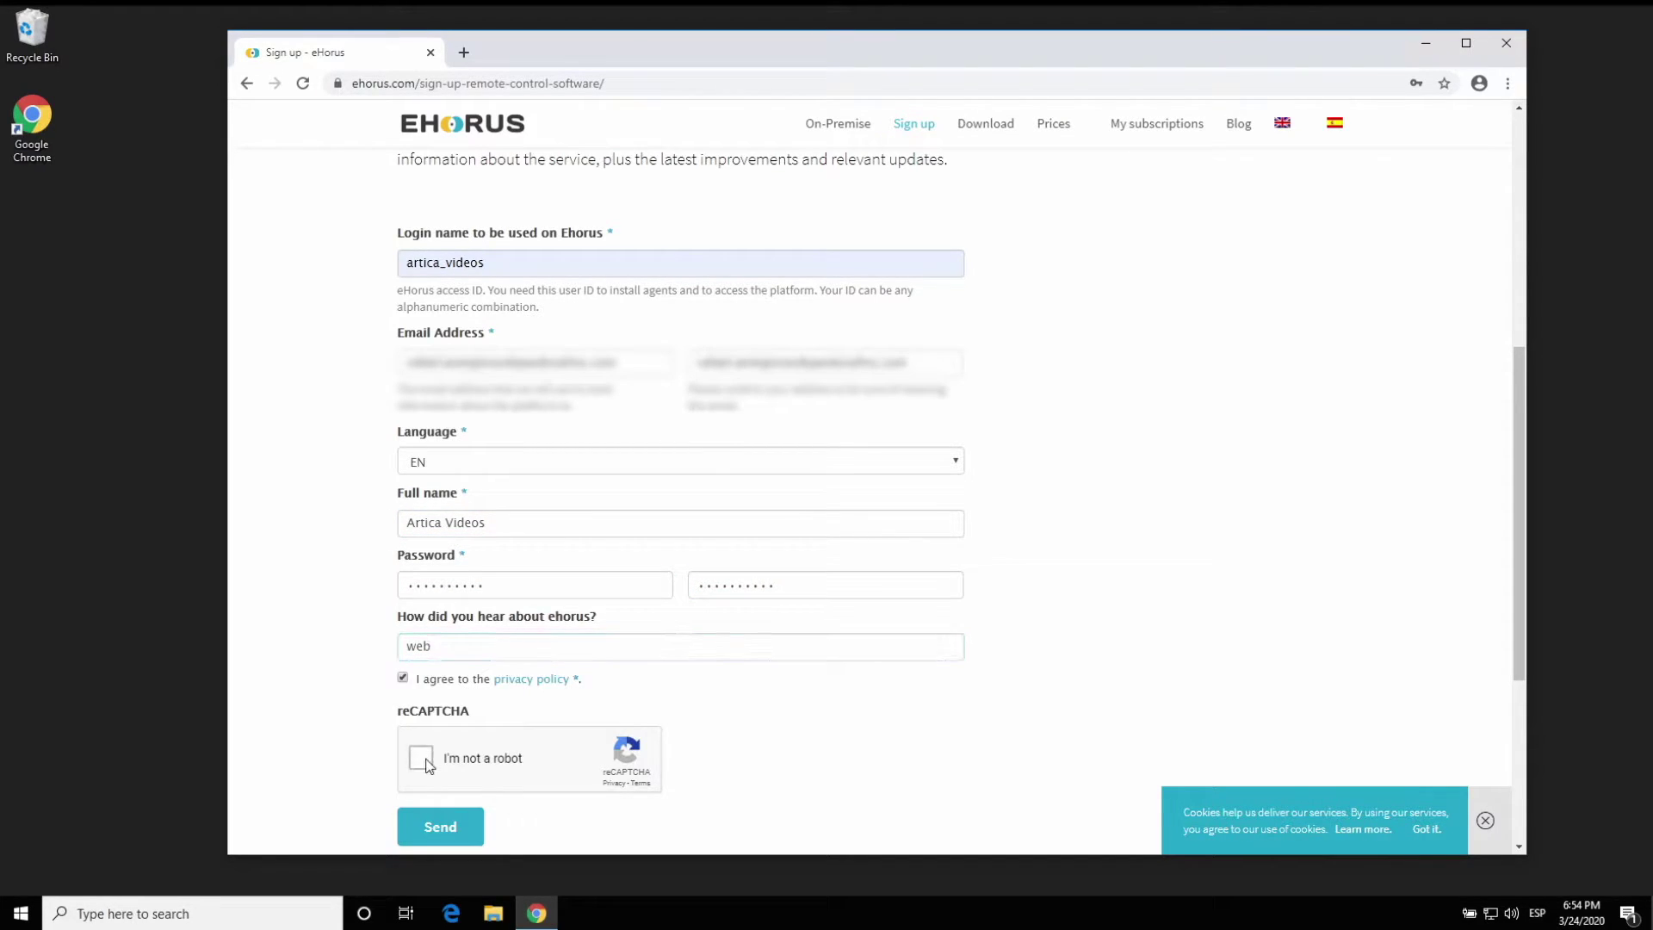
left_click(421, 760)
left_click(508, 579)
left_click(575, 579)
left_click(660, 661)
left_click(745, 661)
left_click(764, 821)
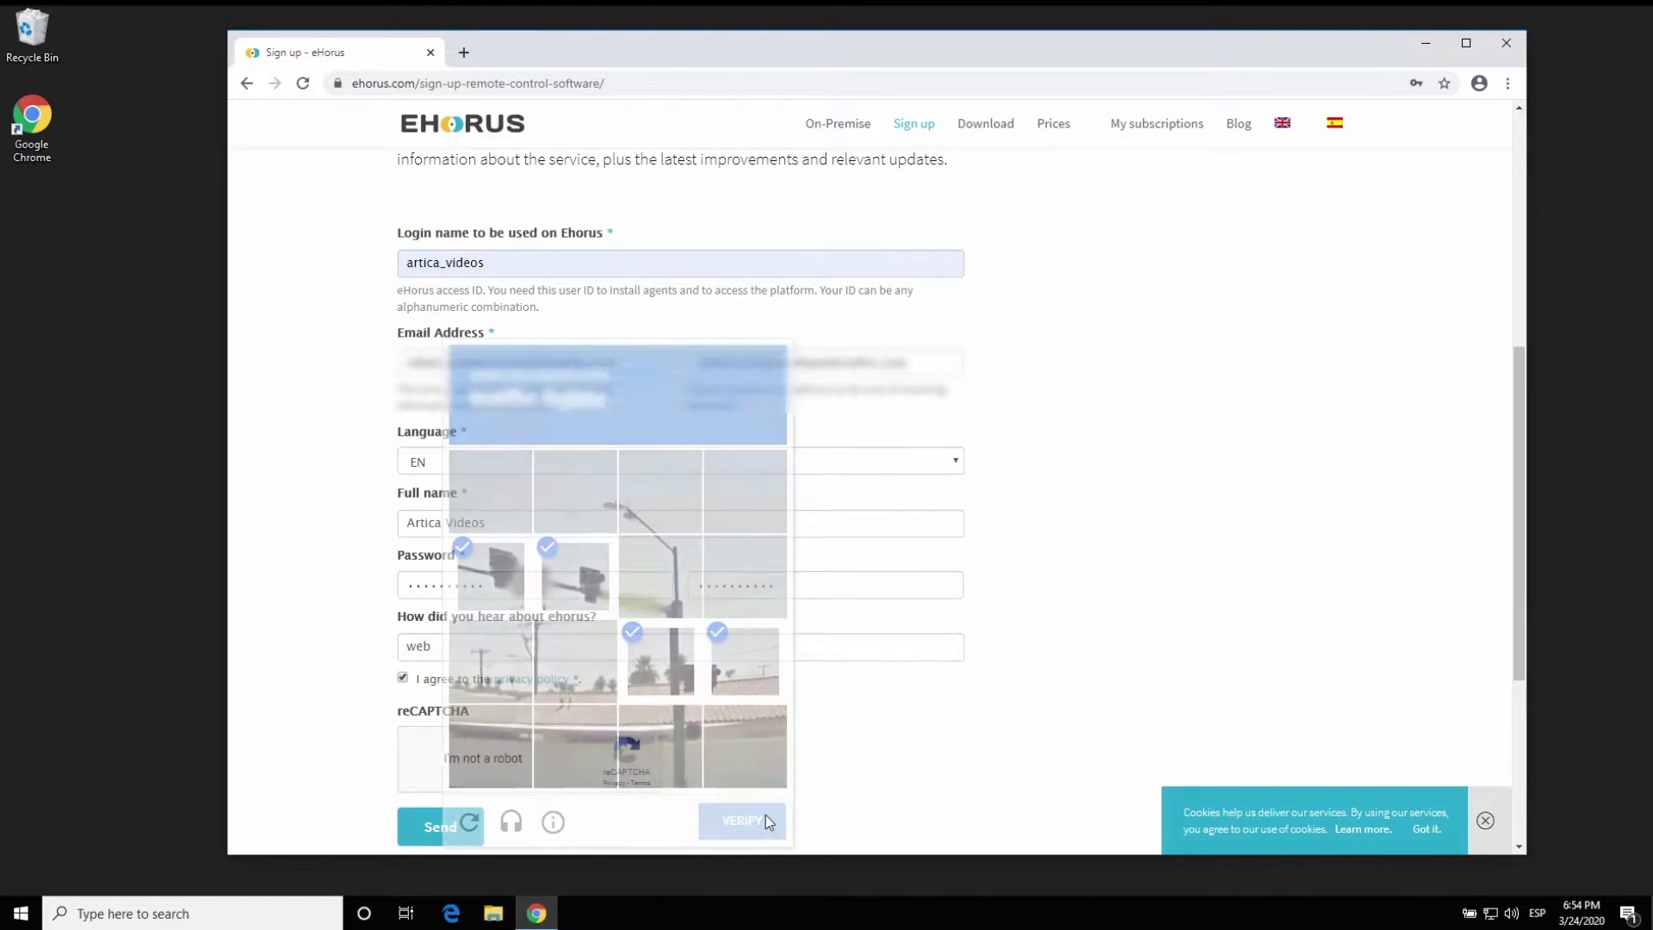
left_click(435, 823)
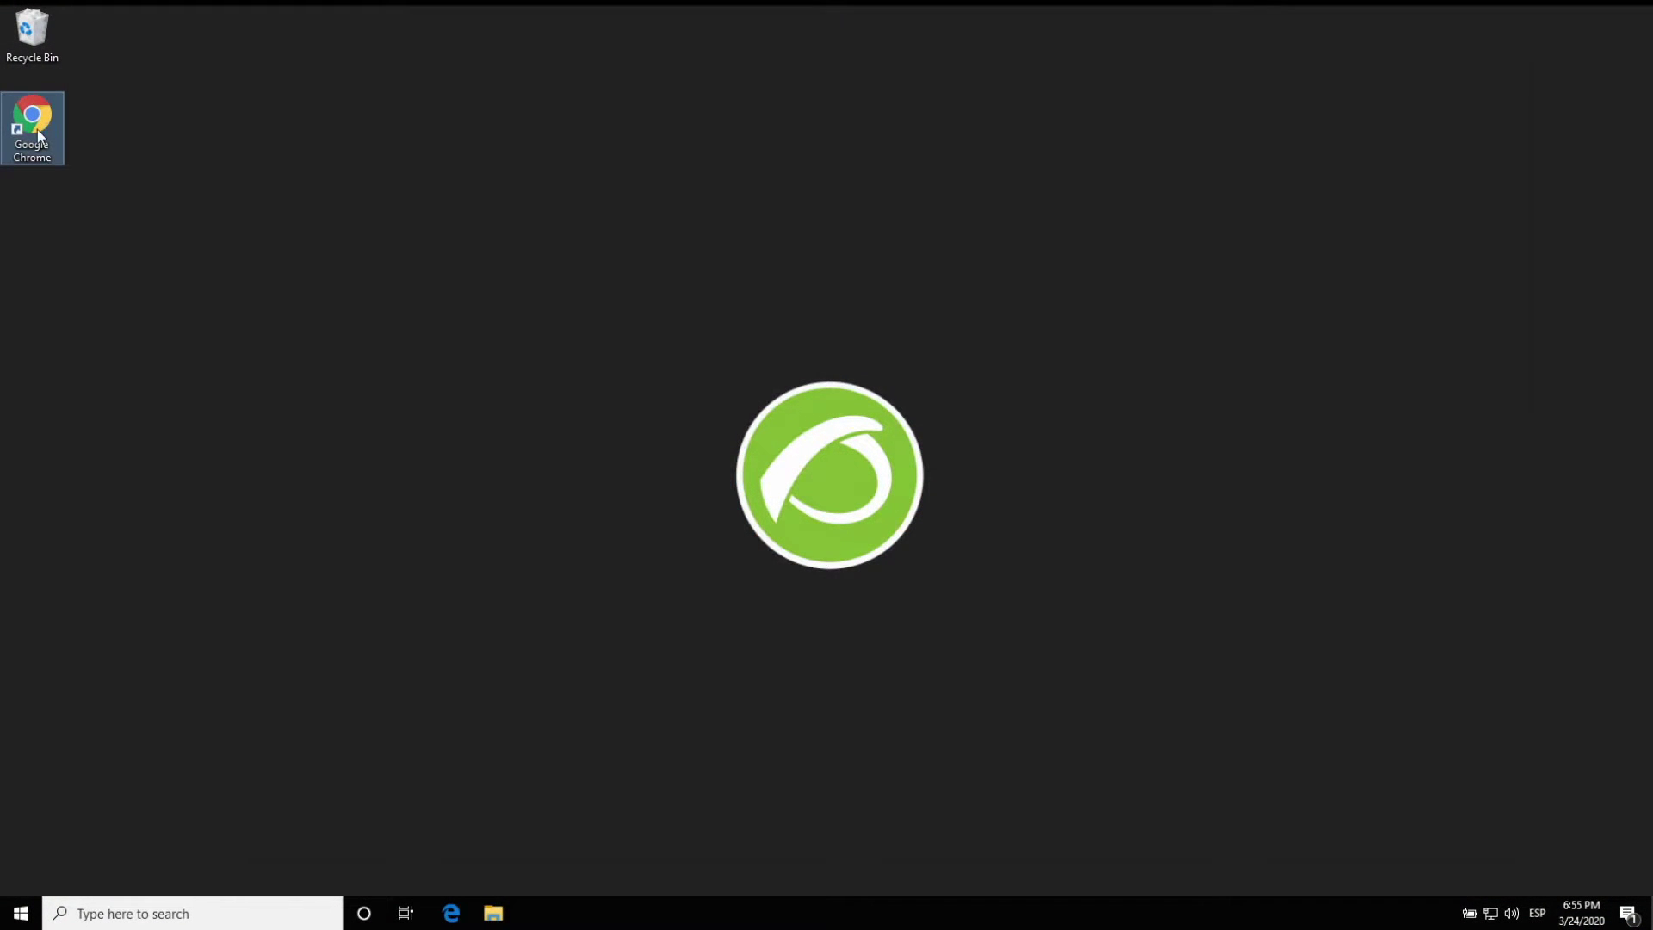
Launch Chrome and load the ehorus.com website
double_click(38, 129)
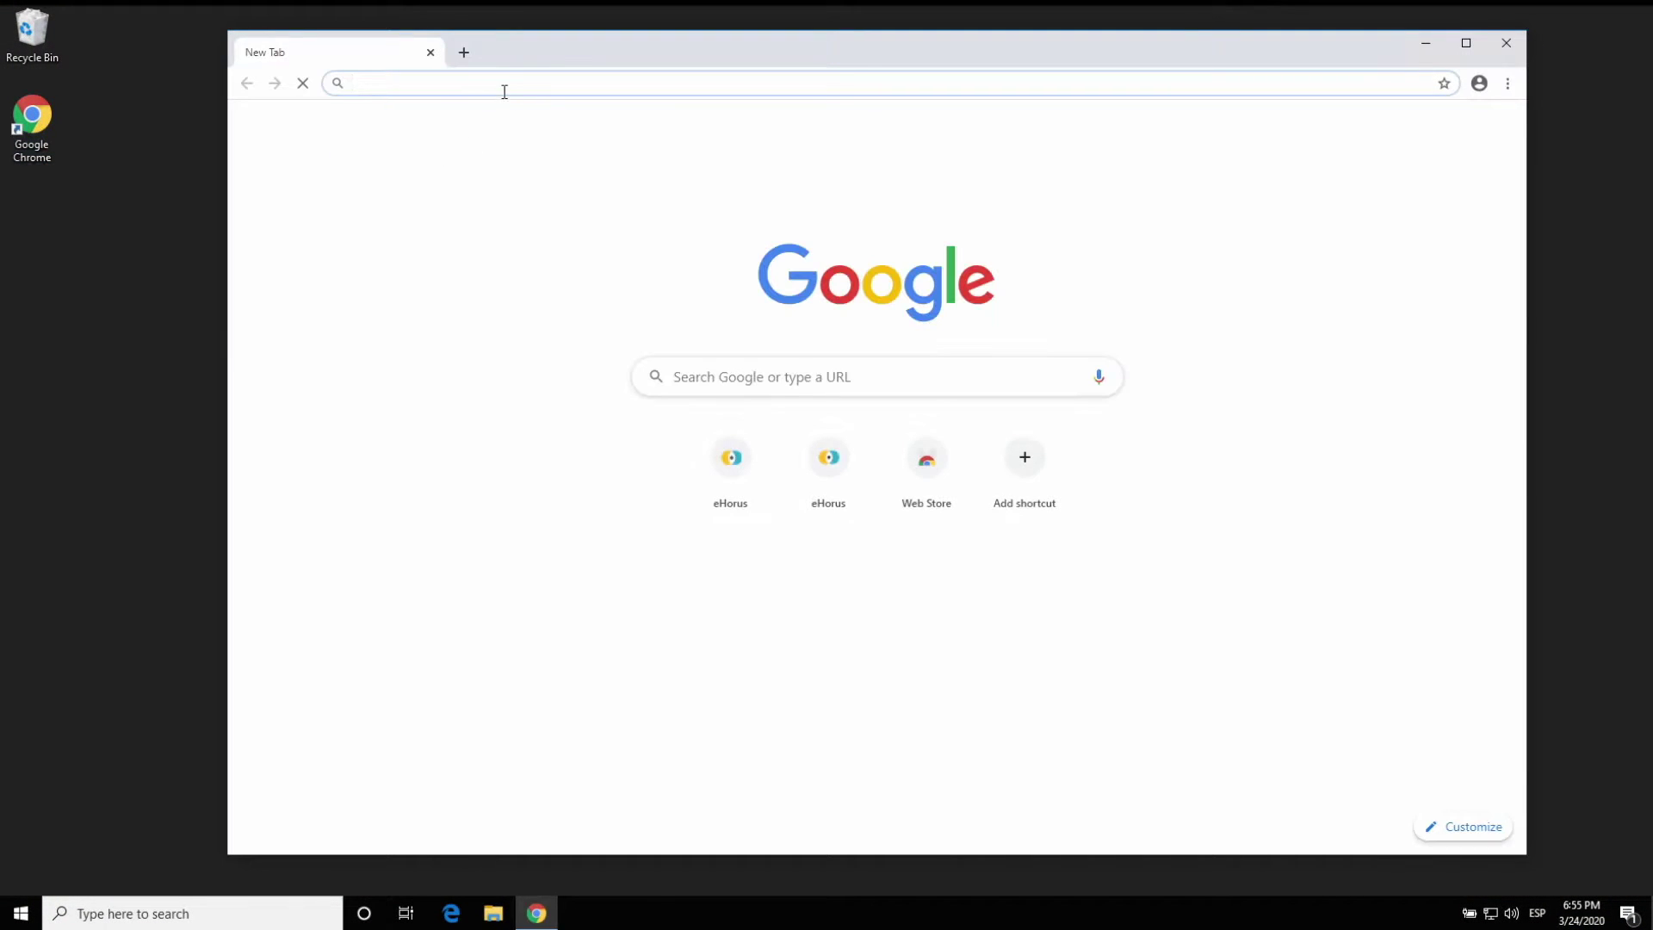
type("ehorus.com")
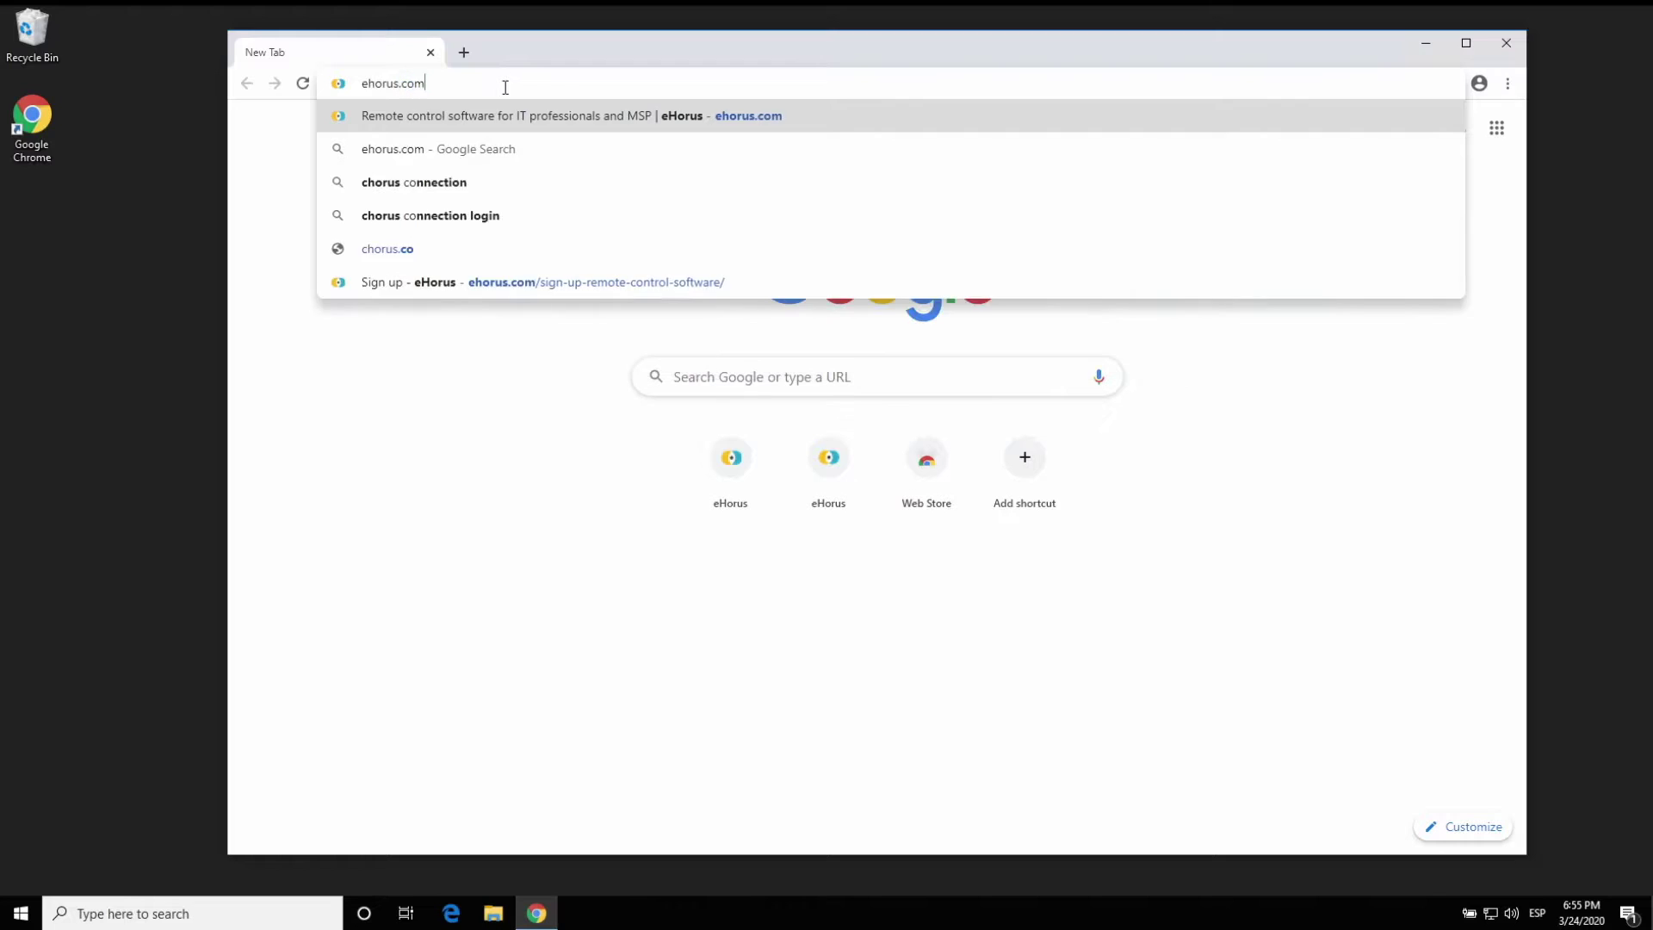
key("Return")
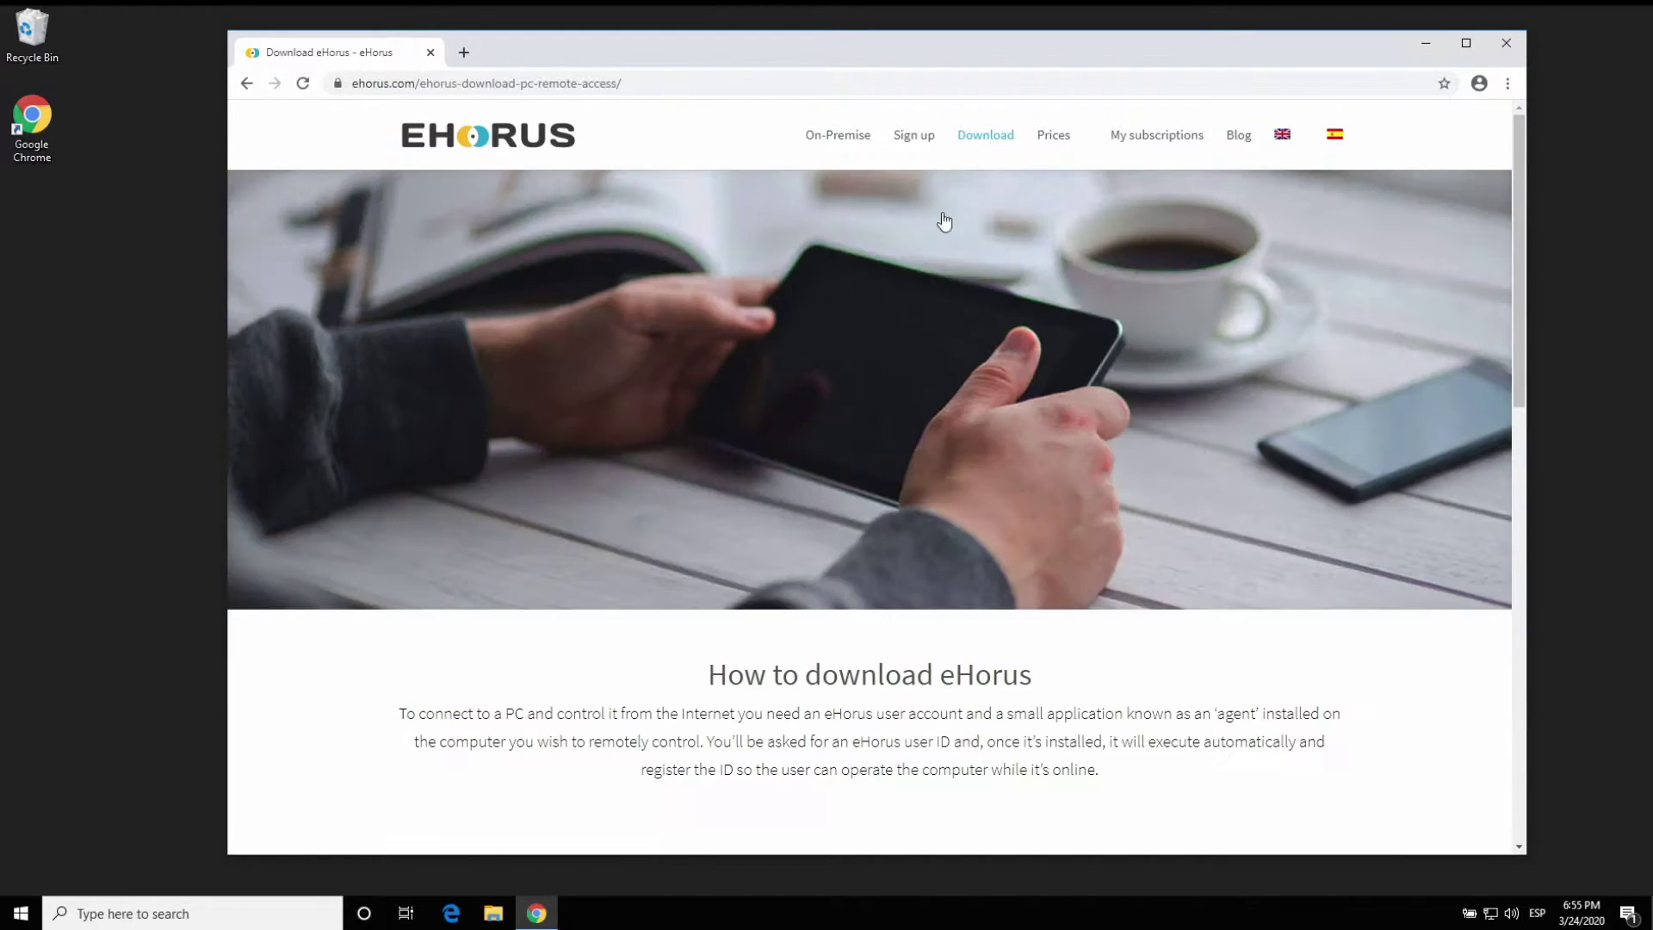
Download the 64-bit Windows agent zip and open it from the download bar
scroll(927, 410, "down", 10)
scroll(927, 410, "down", 3)
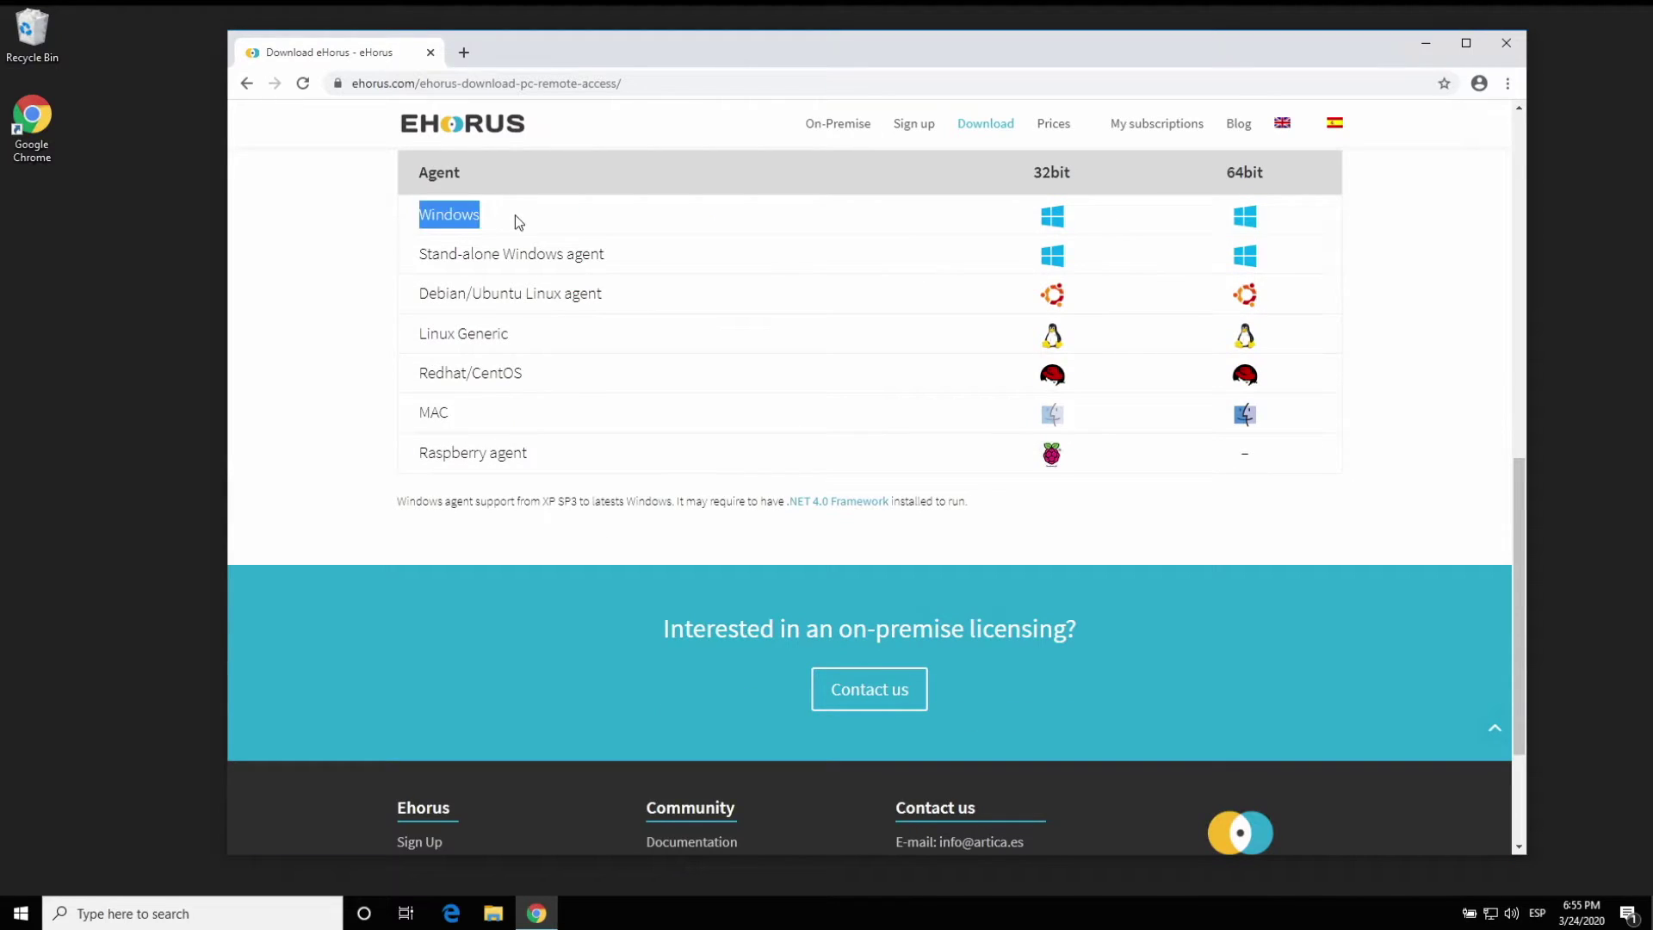
left_click(1248, 222)
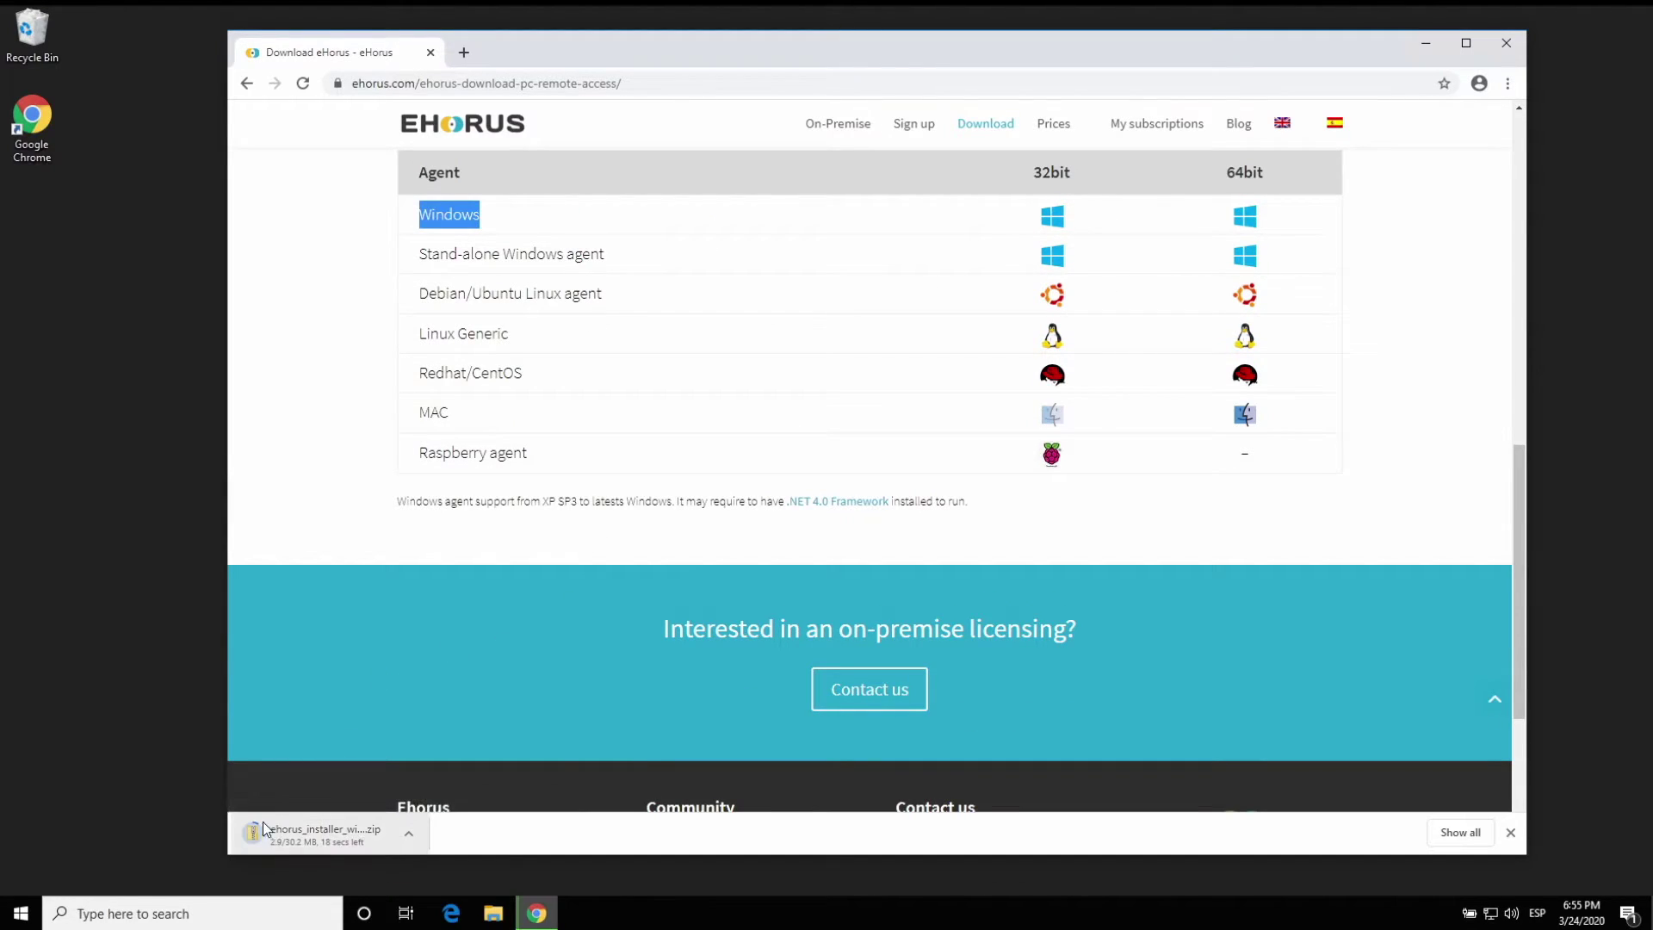
left_click(312, 833)
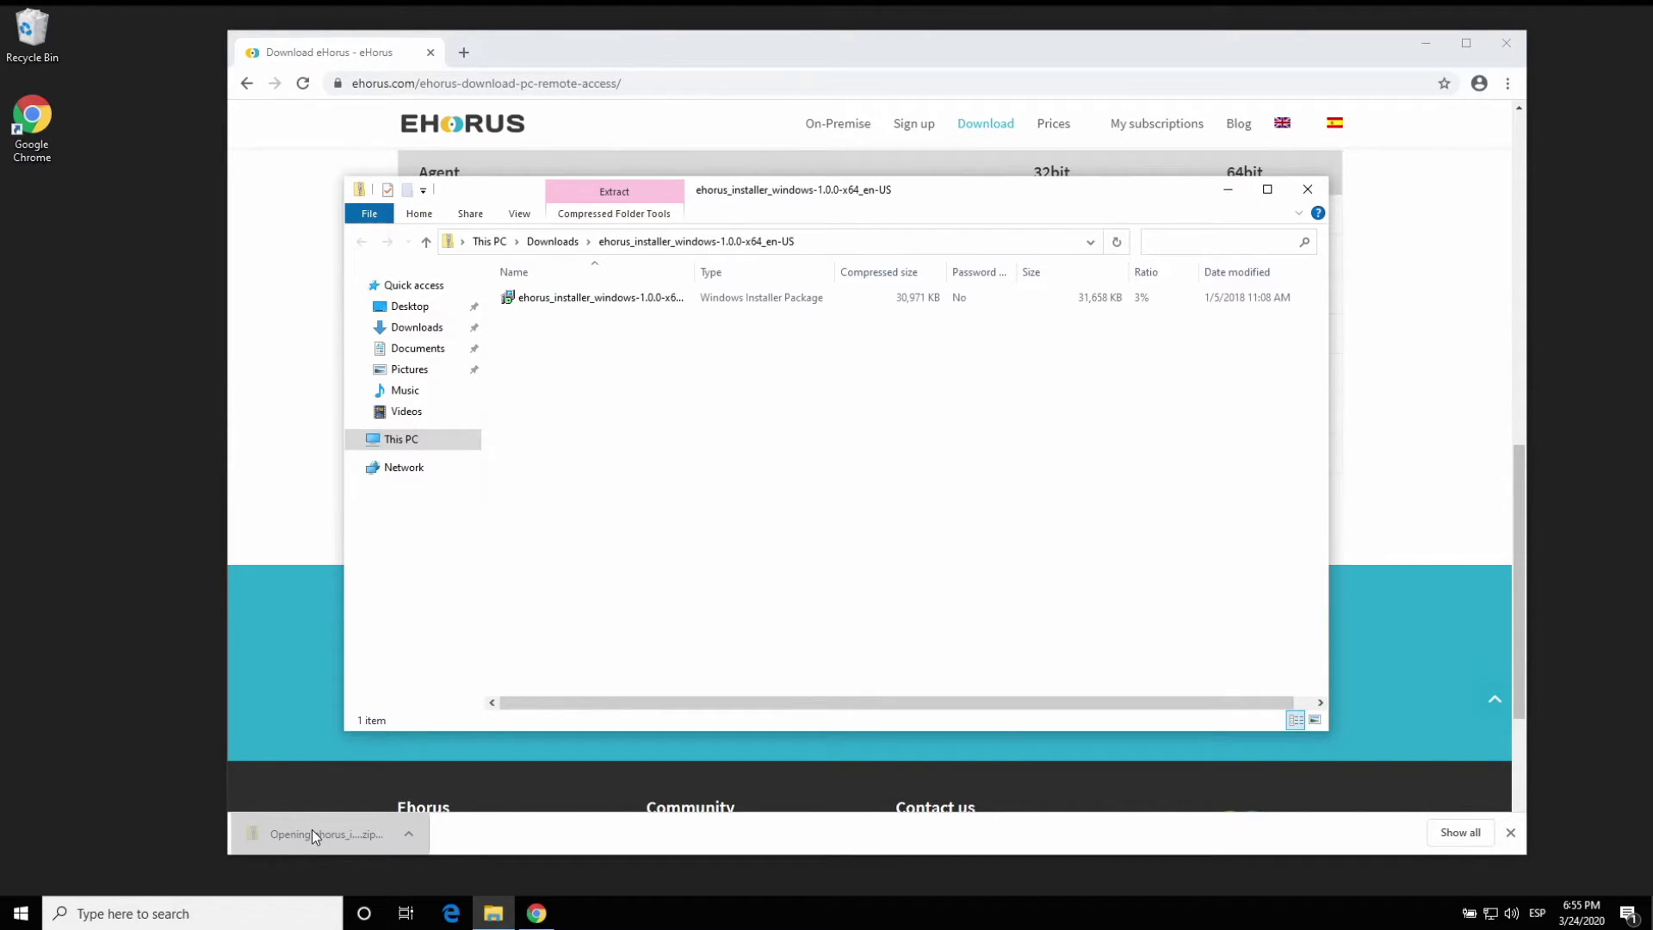
Launch the eHorus agent installer and accept the licence agreement
double_click(570, 302)
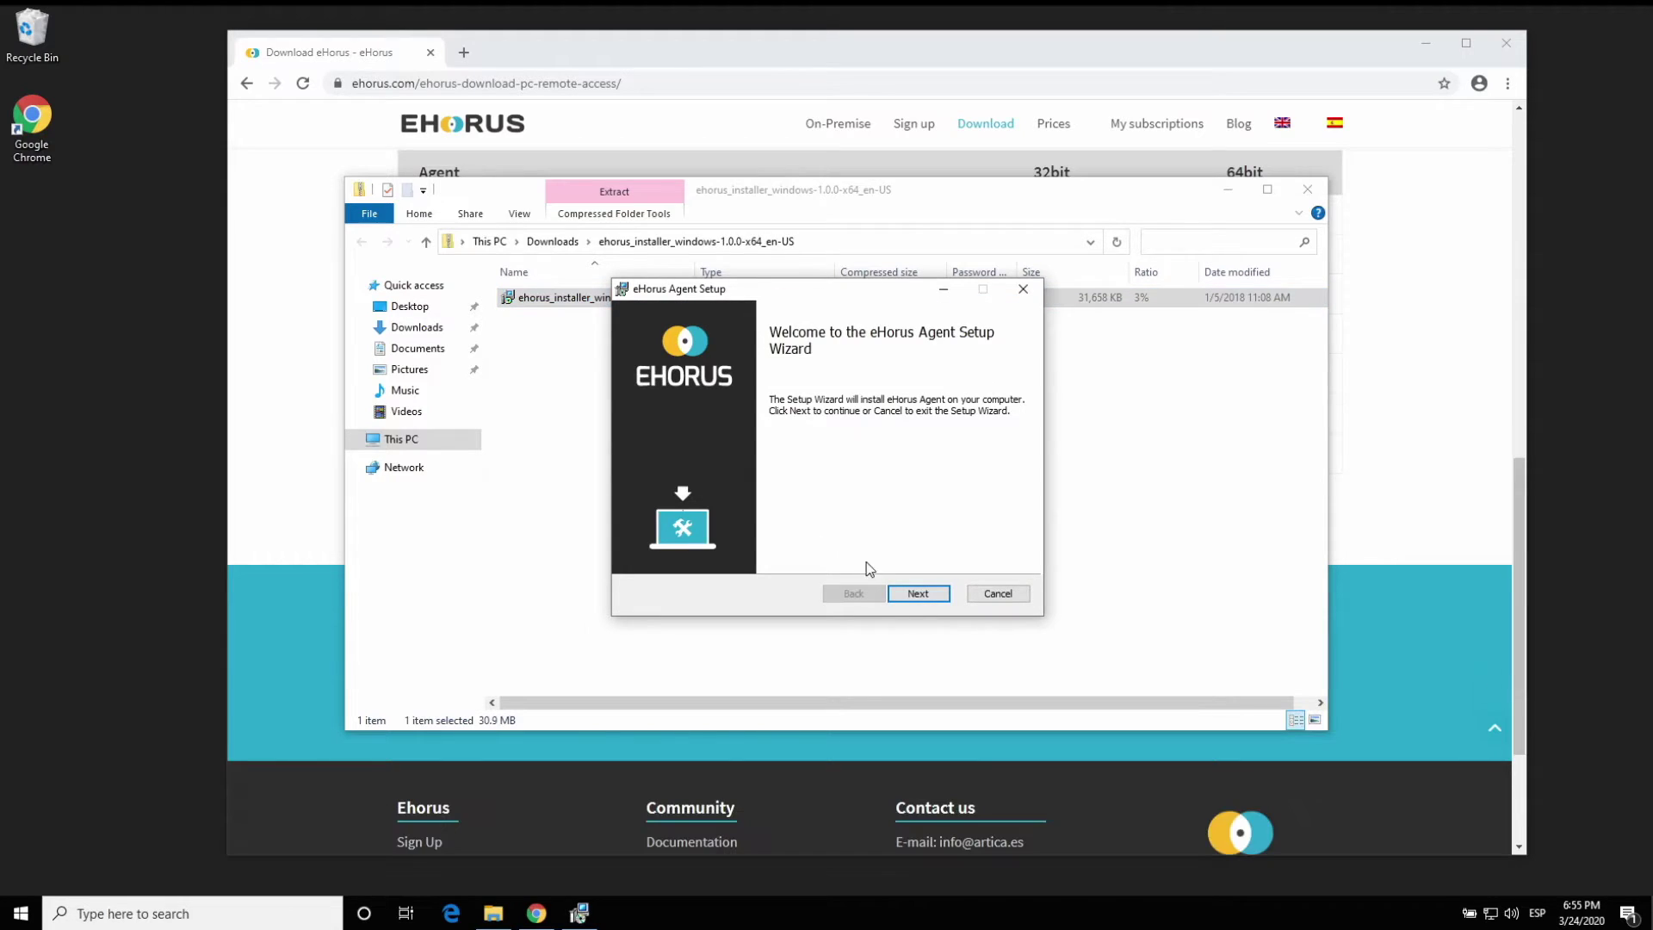
left_click(906, 603)
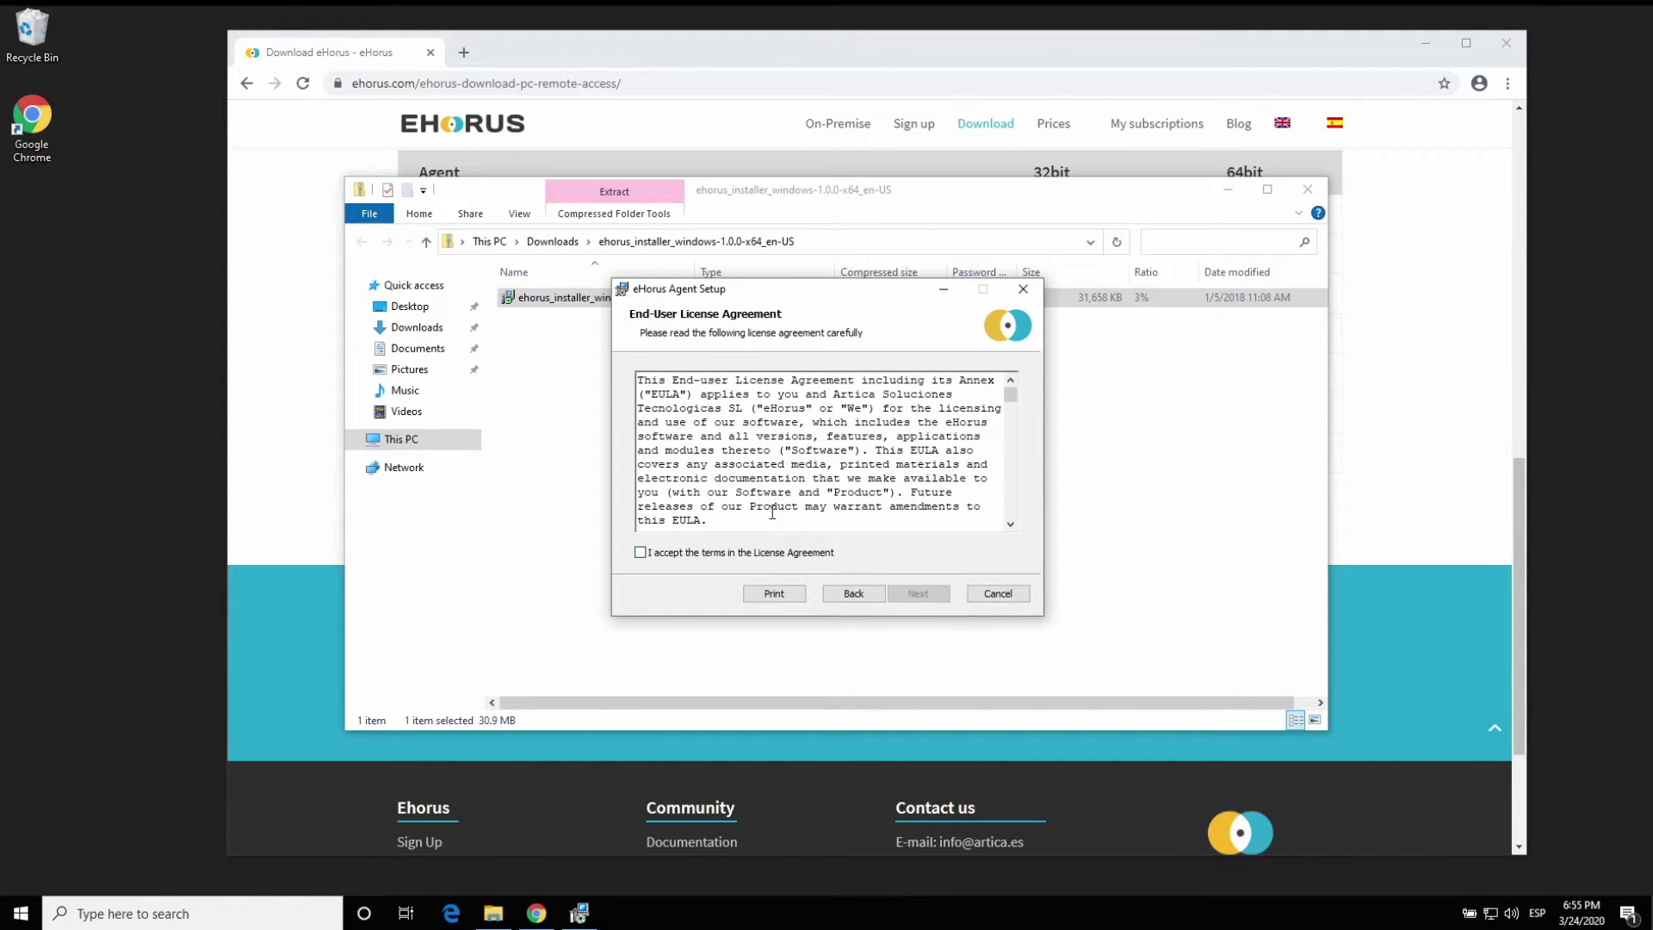
scroll(778, 532, "down", 2)
scroll(758, 482, "down", 2)
scroll(758, 517, "down", 2)
scroll(762, 525, "down", 2)
left_click(768, 552)
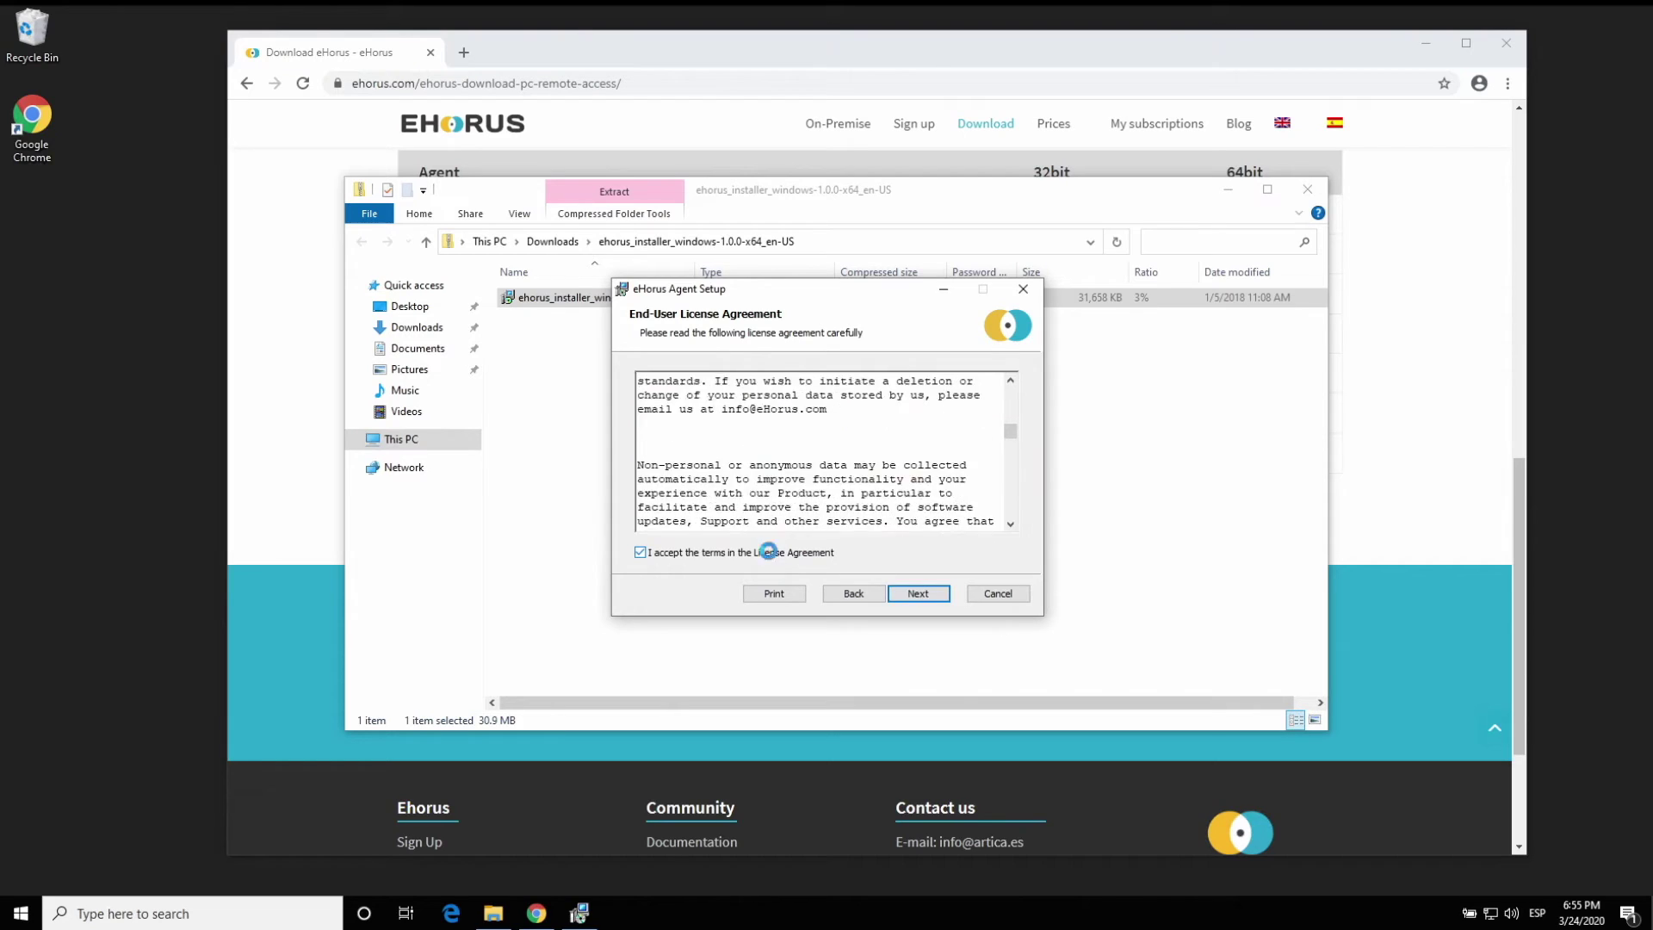
left_click(916, 596)
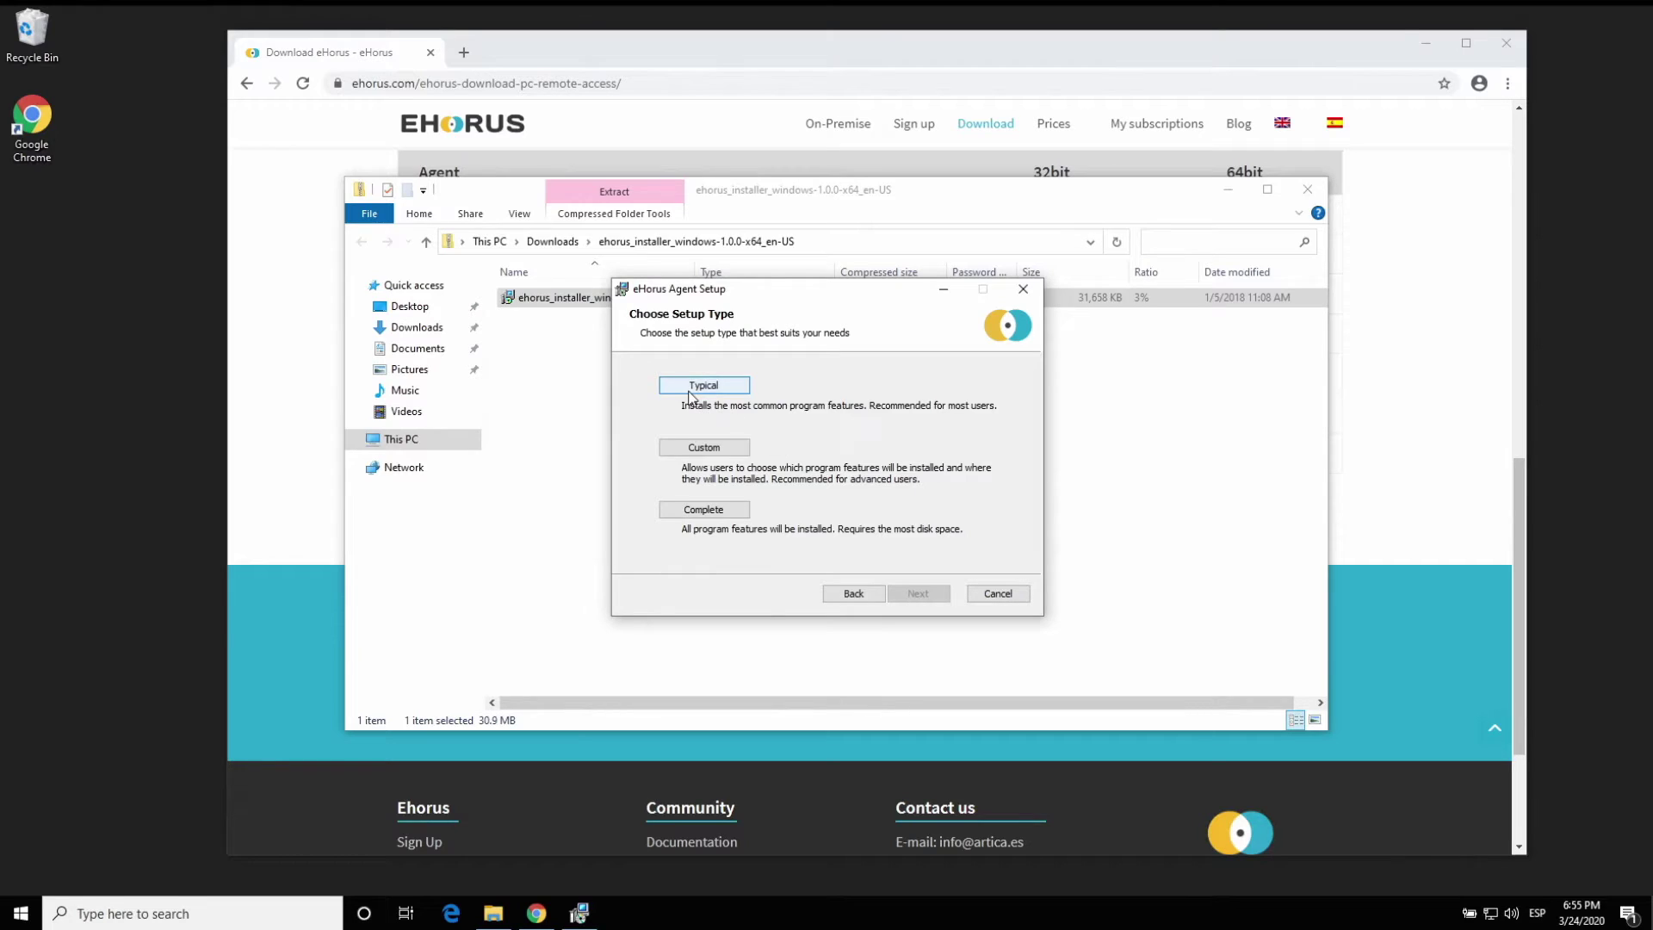
Choose the typical installation, install the agent, and finish the wizard
left_click(689, 387)
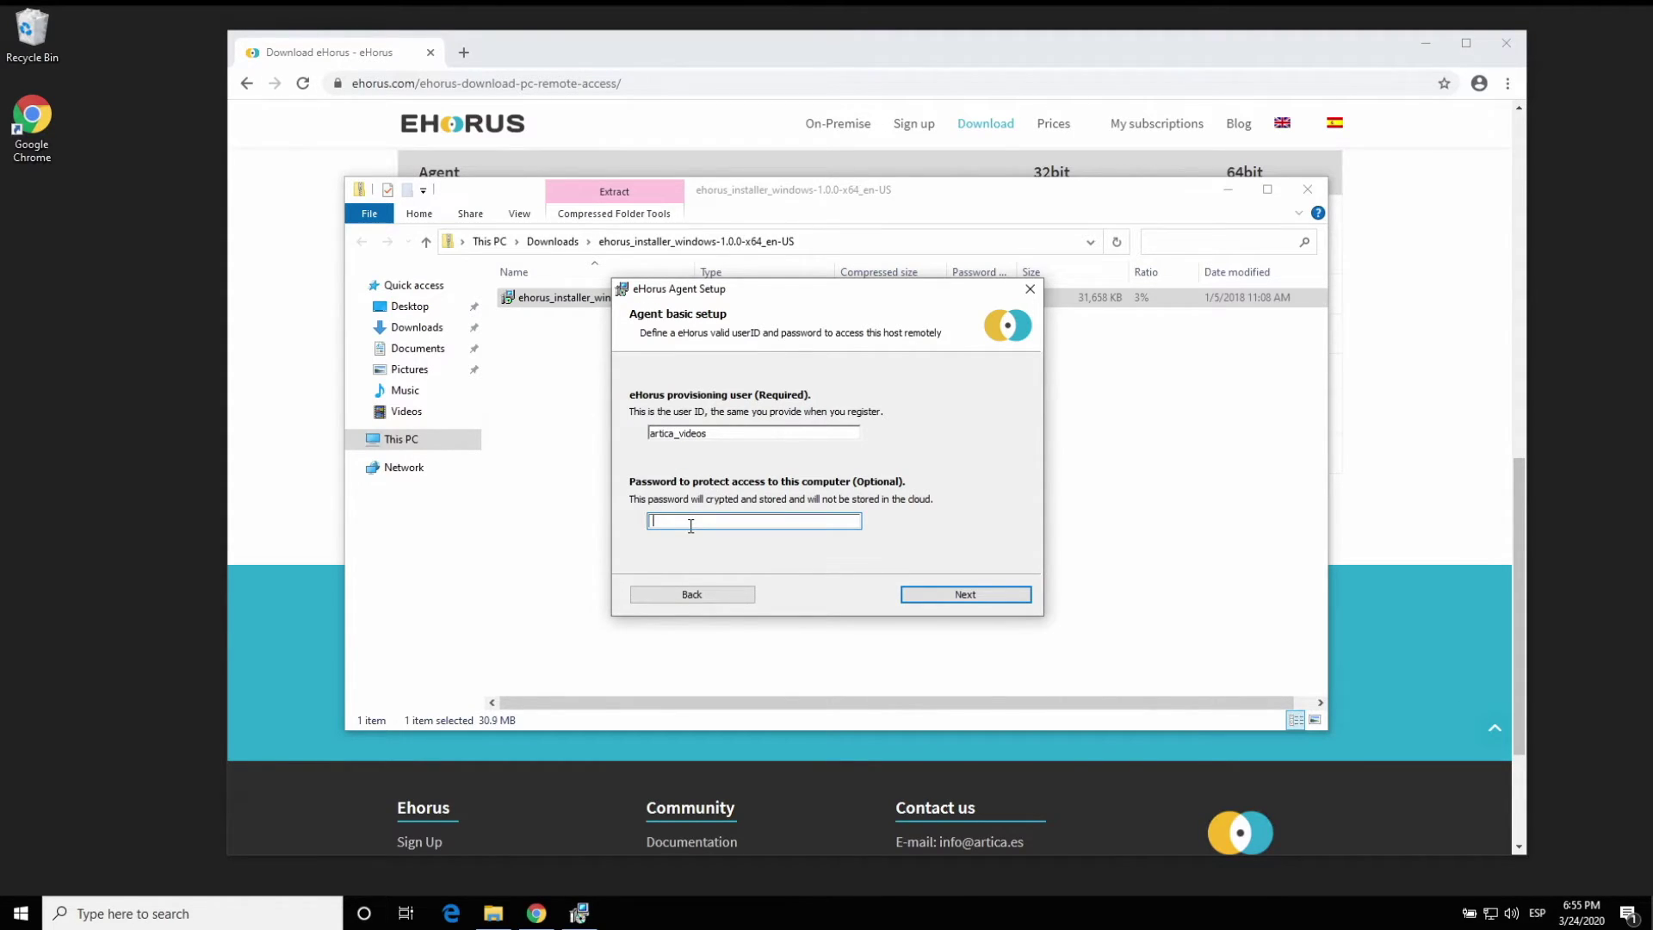
left_click(988, 590)
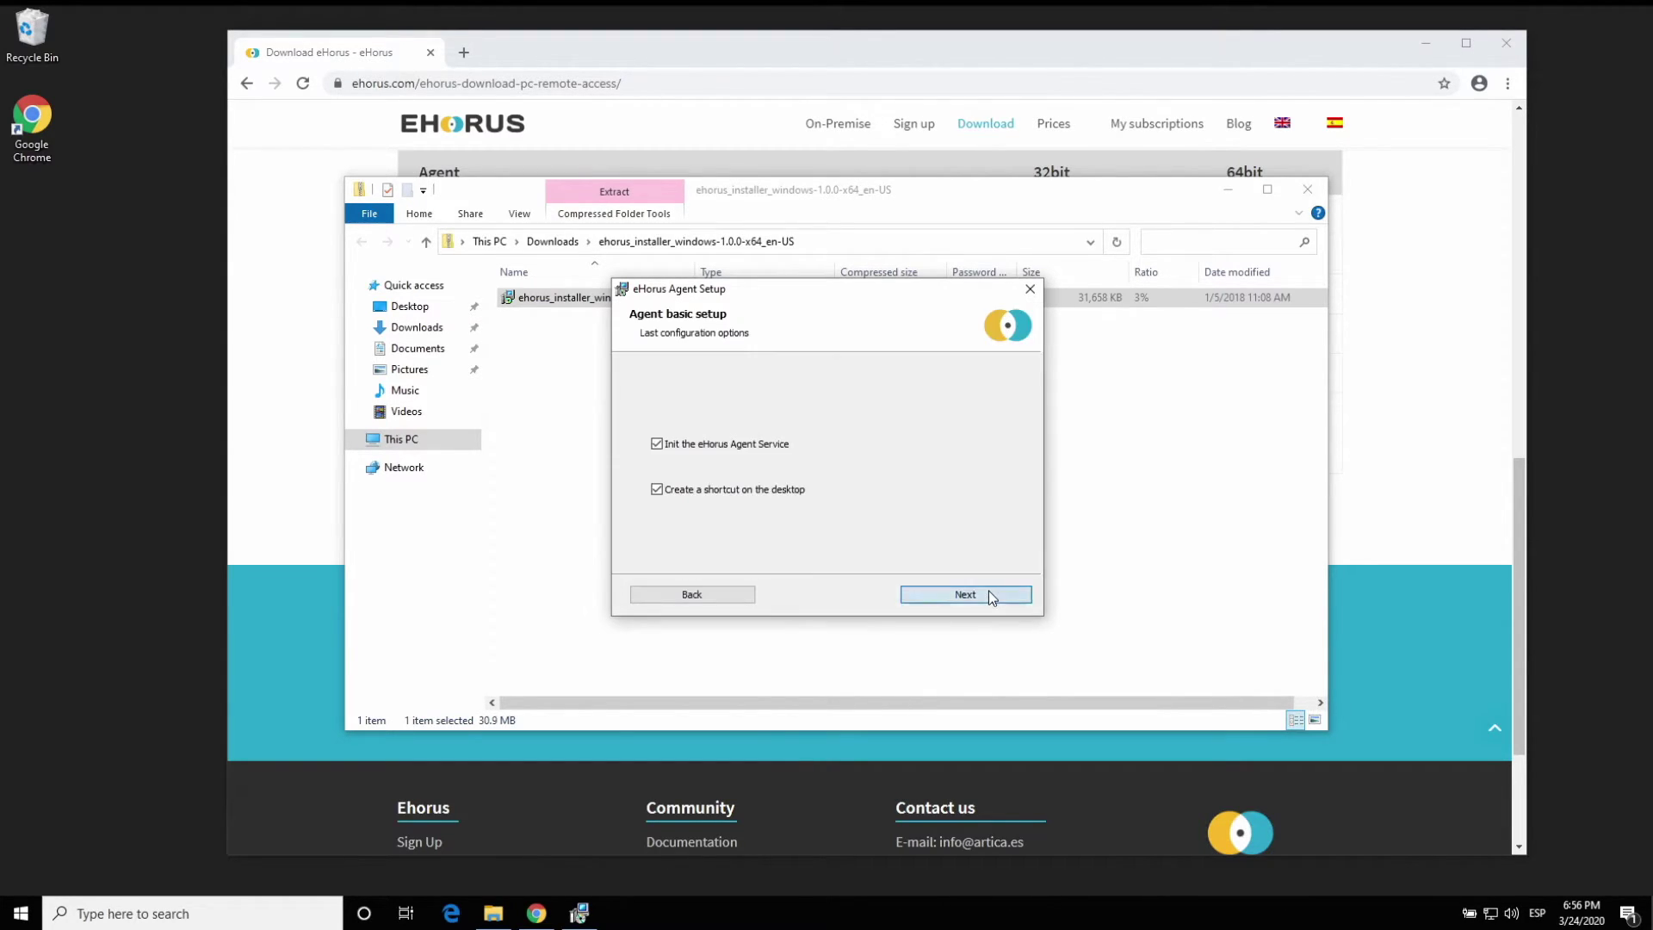
left_click(891, 595)
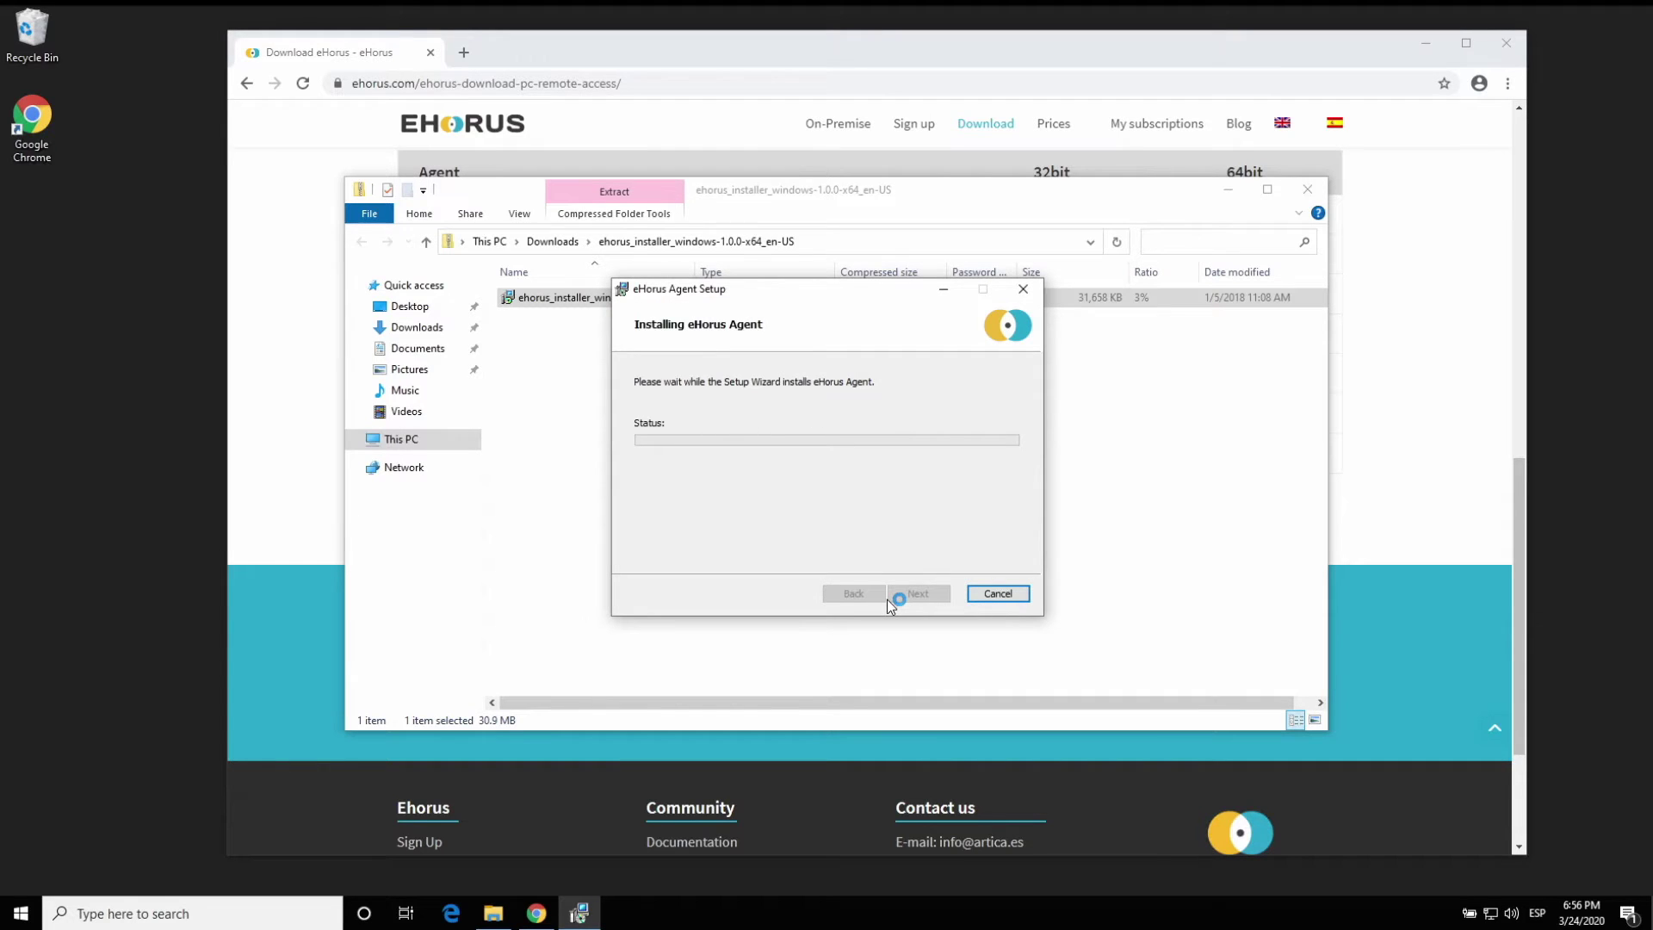
left_click(916, 594)
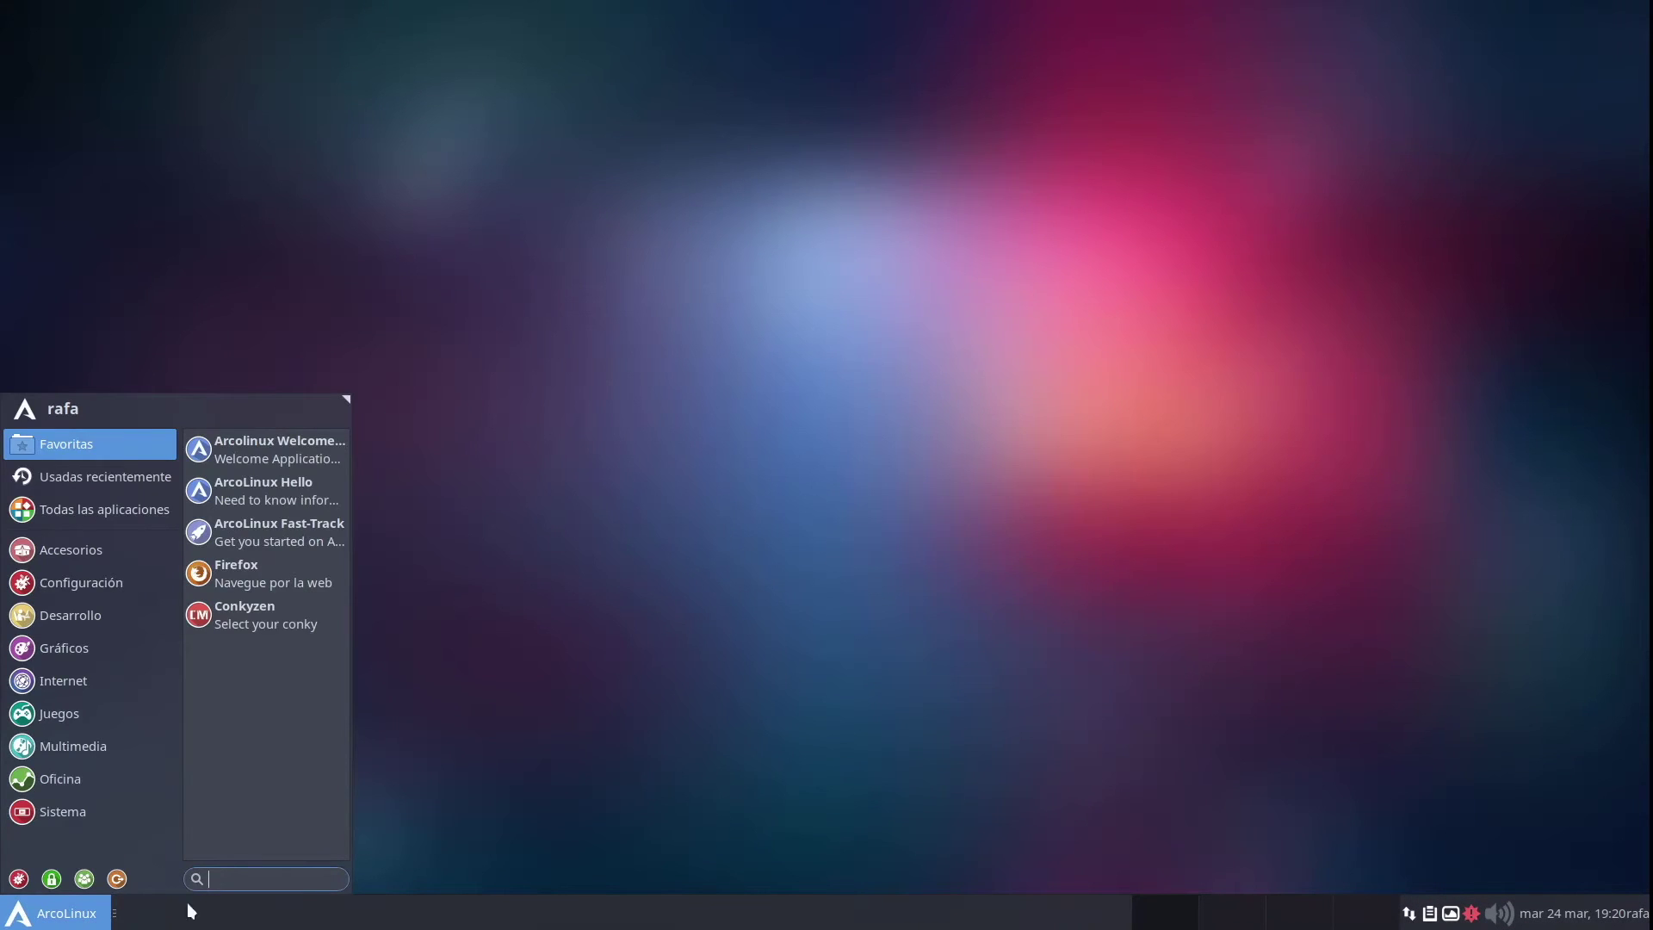
Sign into portal.ehorus.com in Firefox with the new account's username and password
left_click(259, 563)
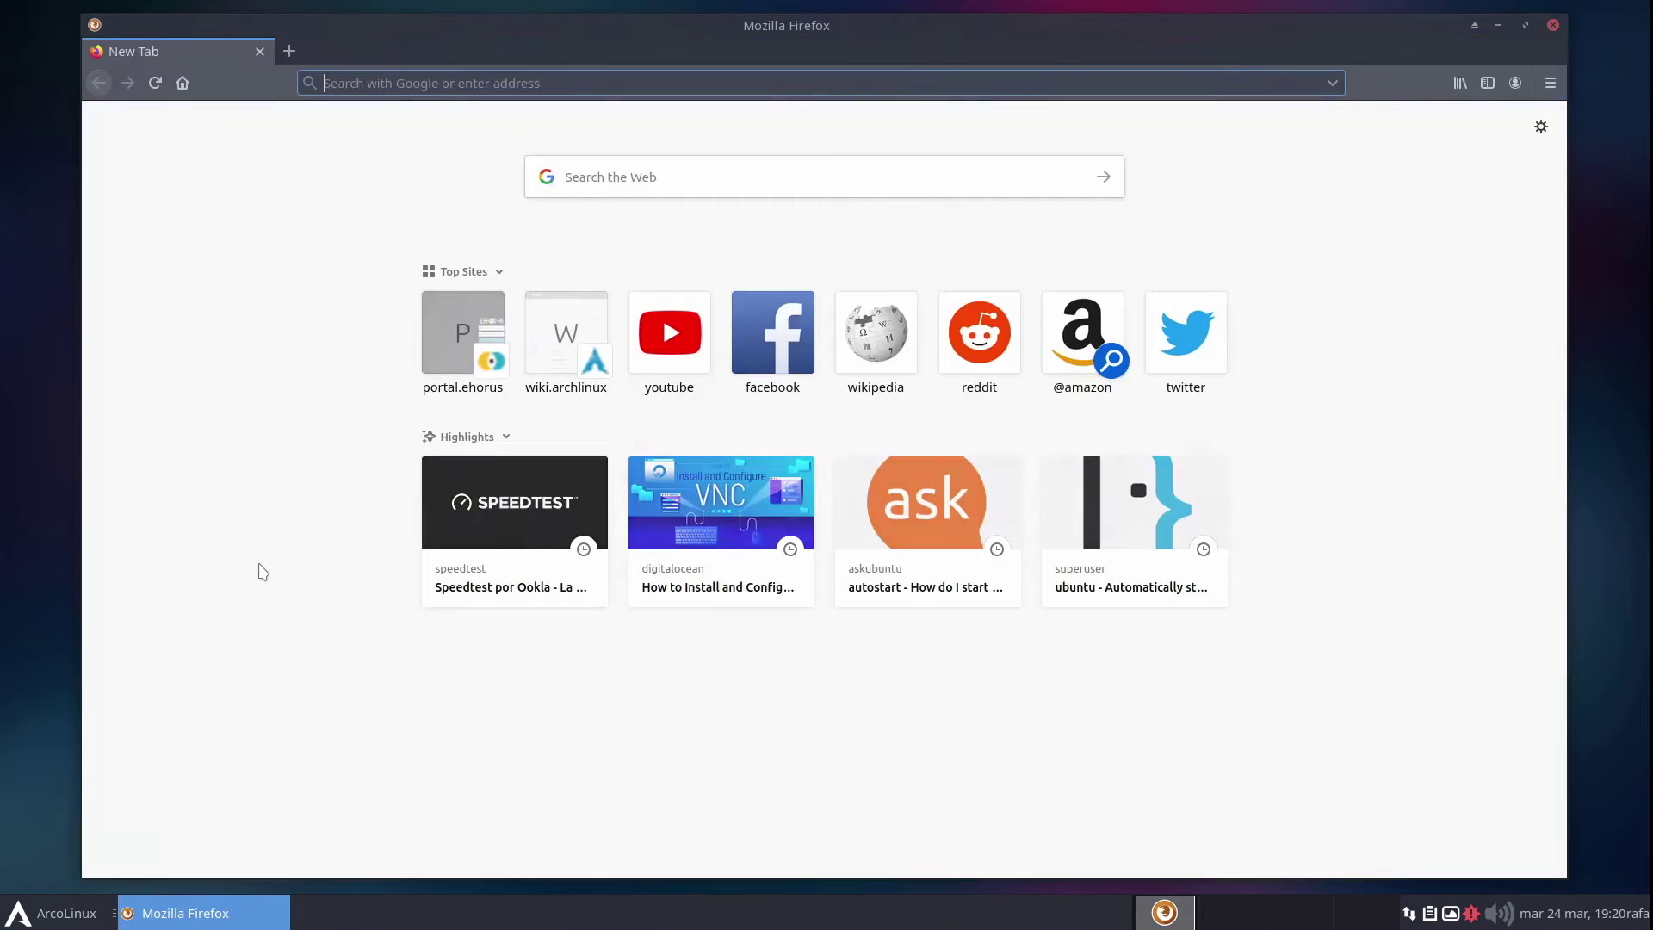
type("po")
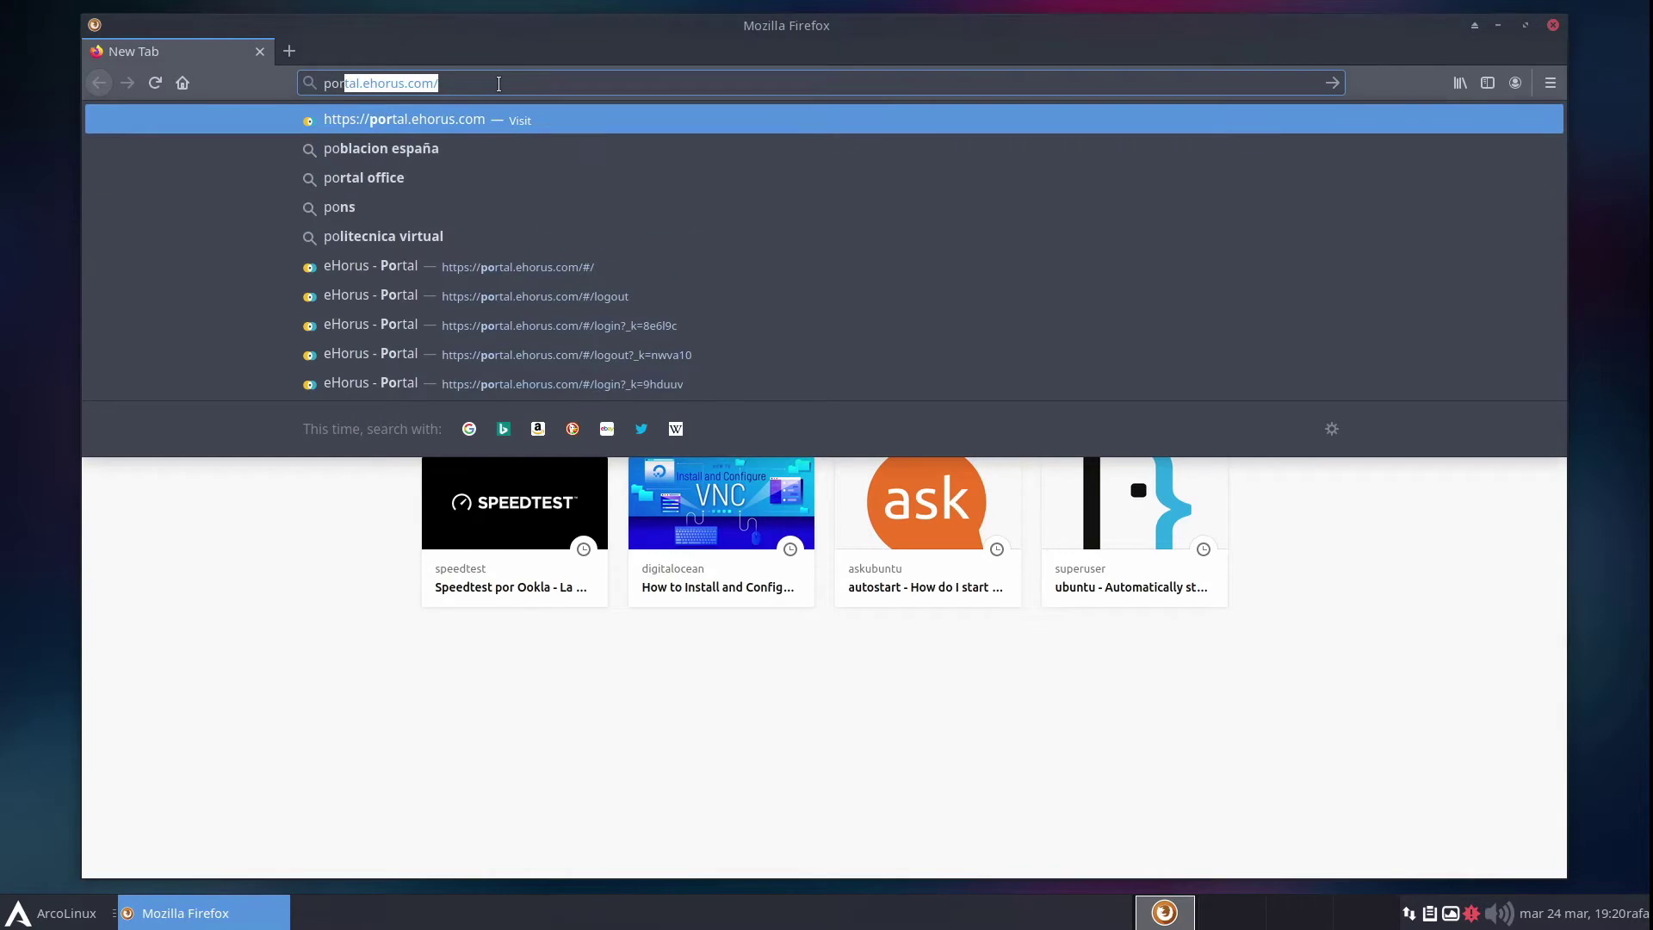
type("rtal.ehorus.")
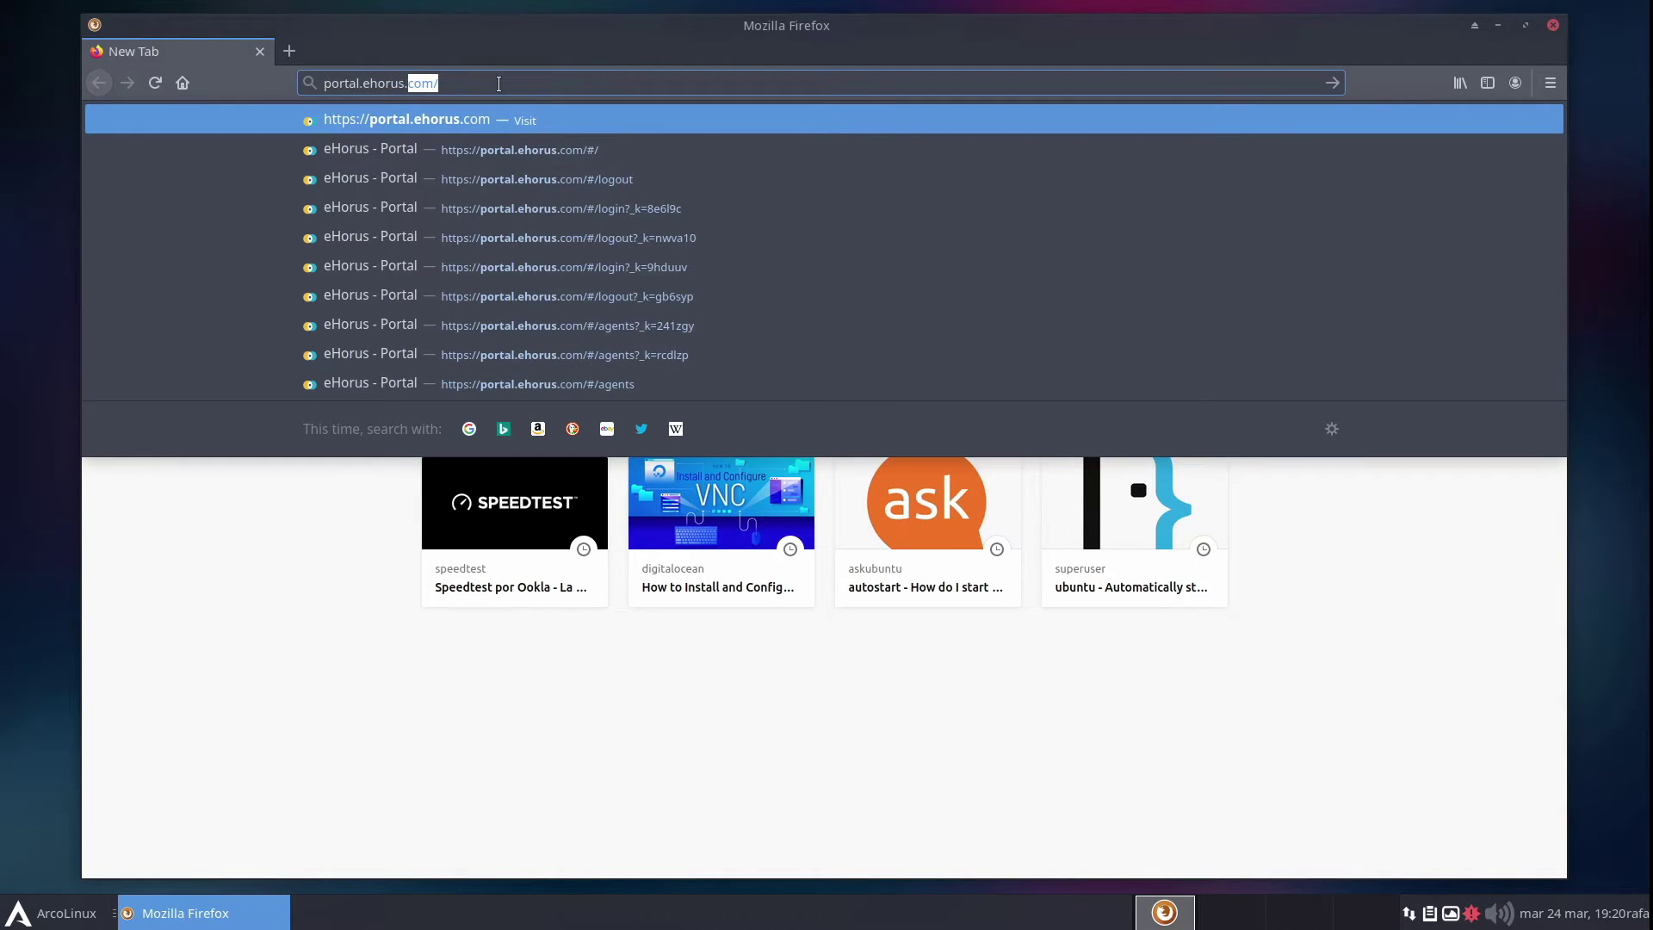
key("Return")
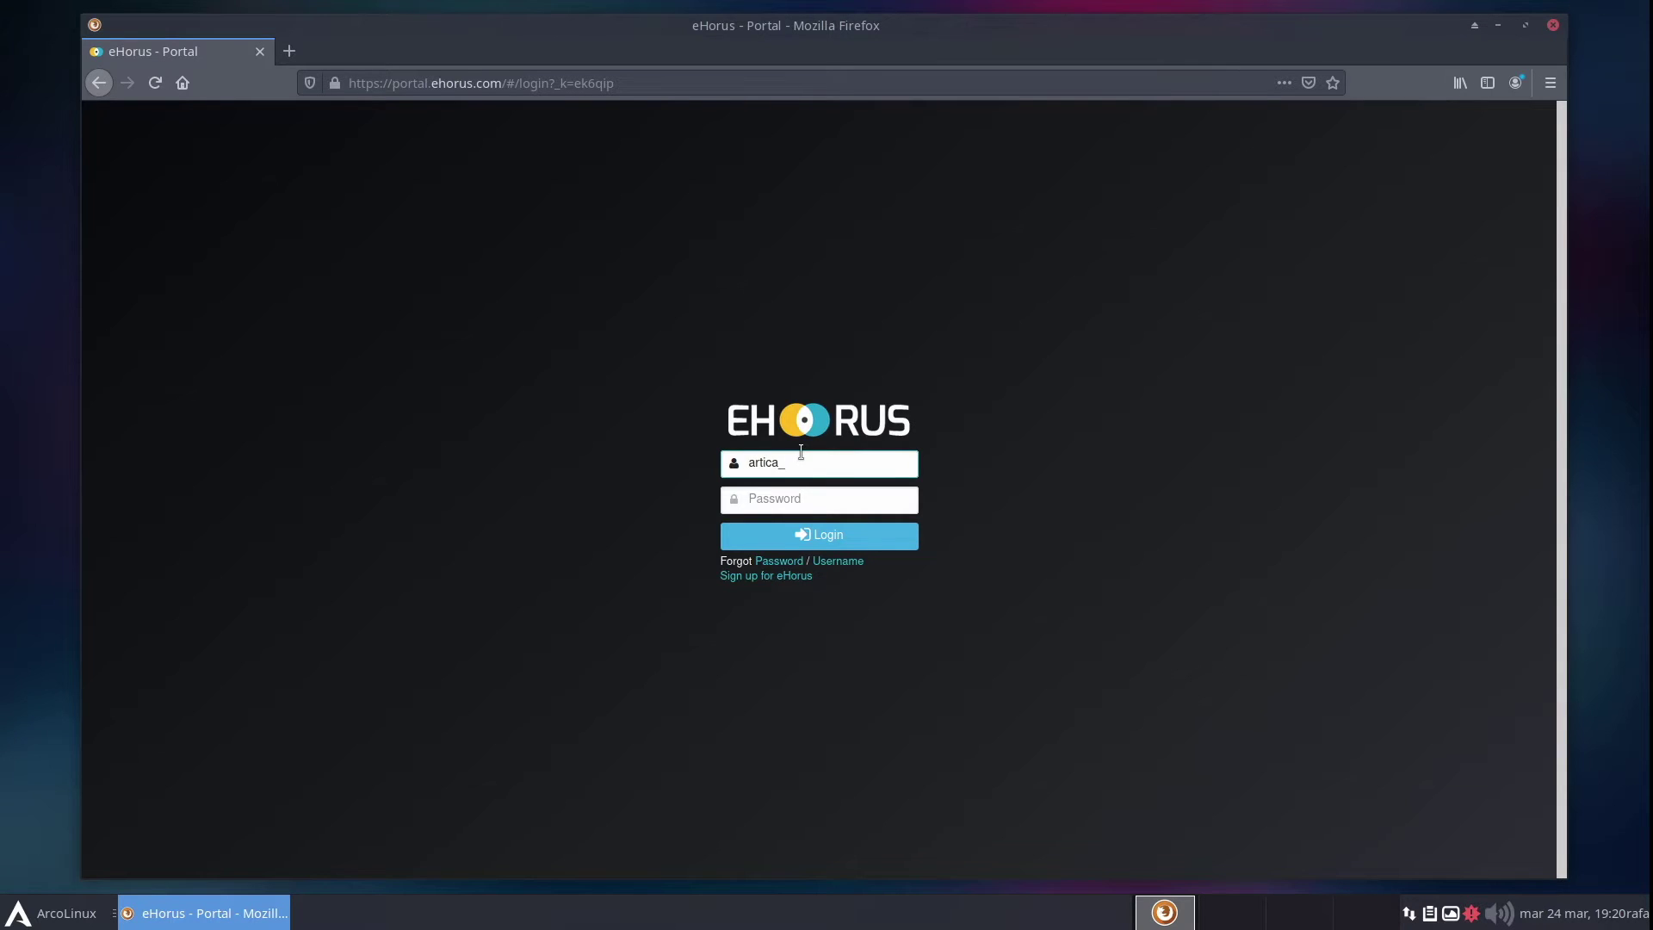
left_click(783, 500)
key("Return")
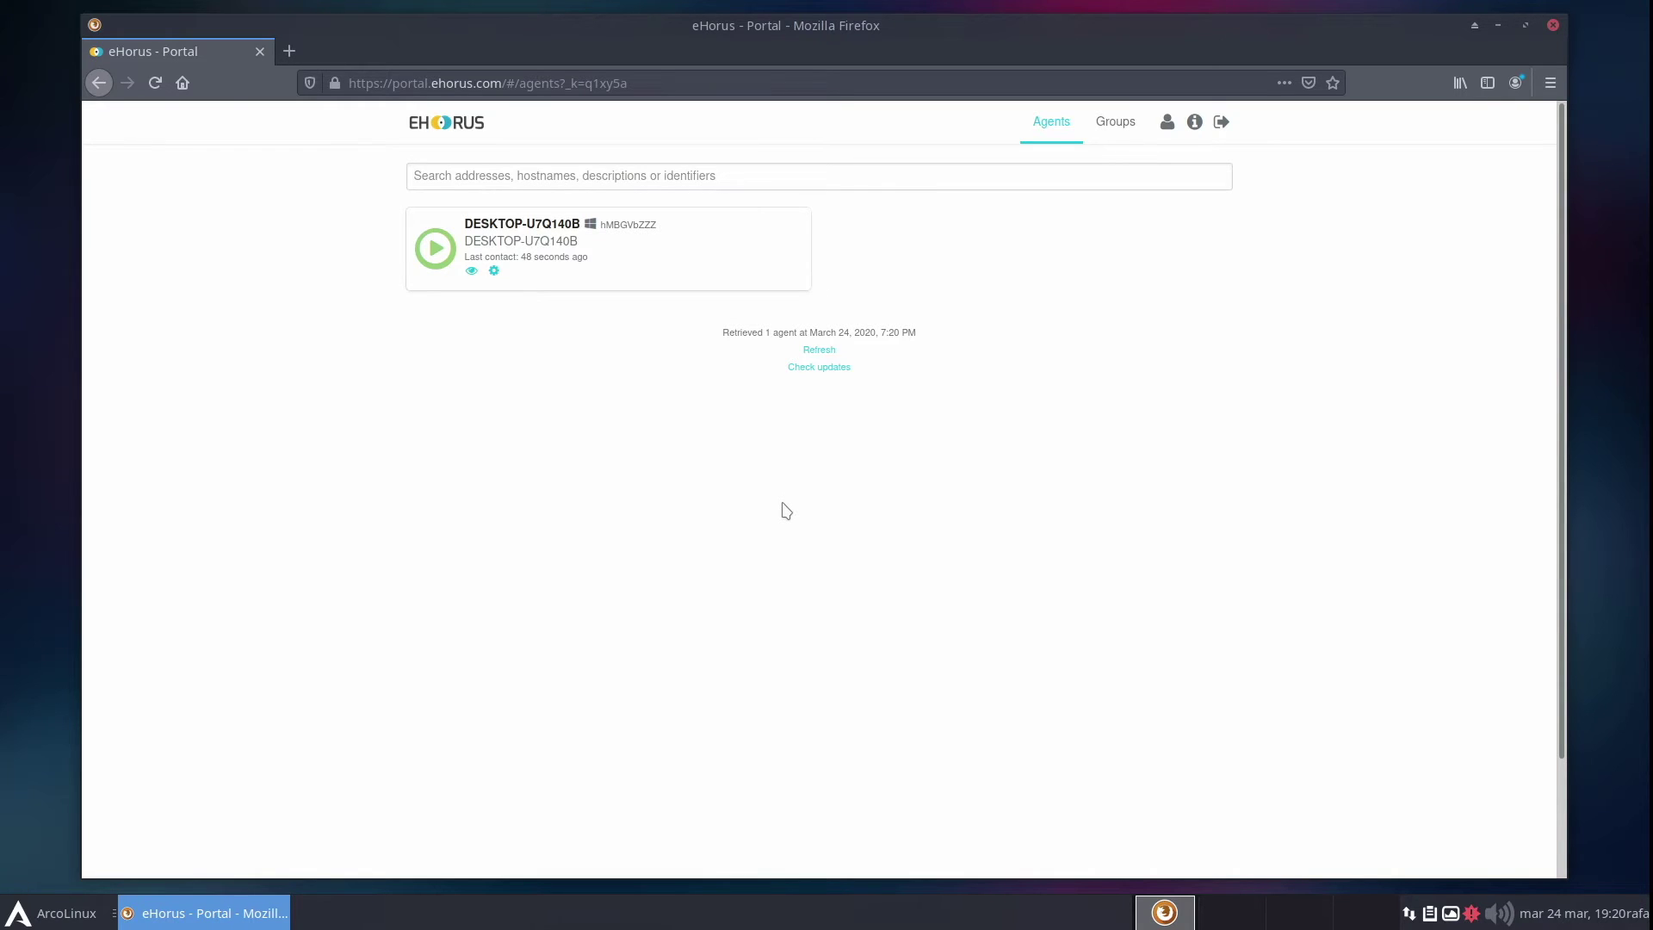
Start a DESKTOP-U7Q140B session with its agent password and show the Display tab
left_click(435, 249)
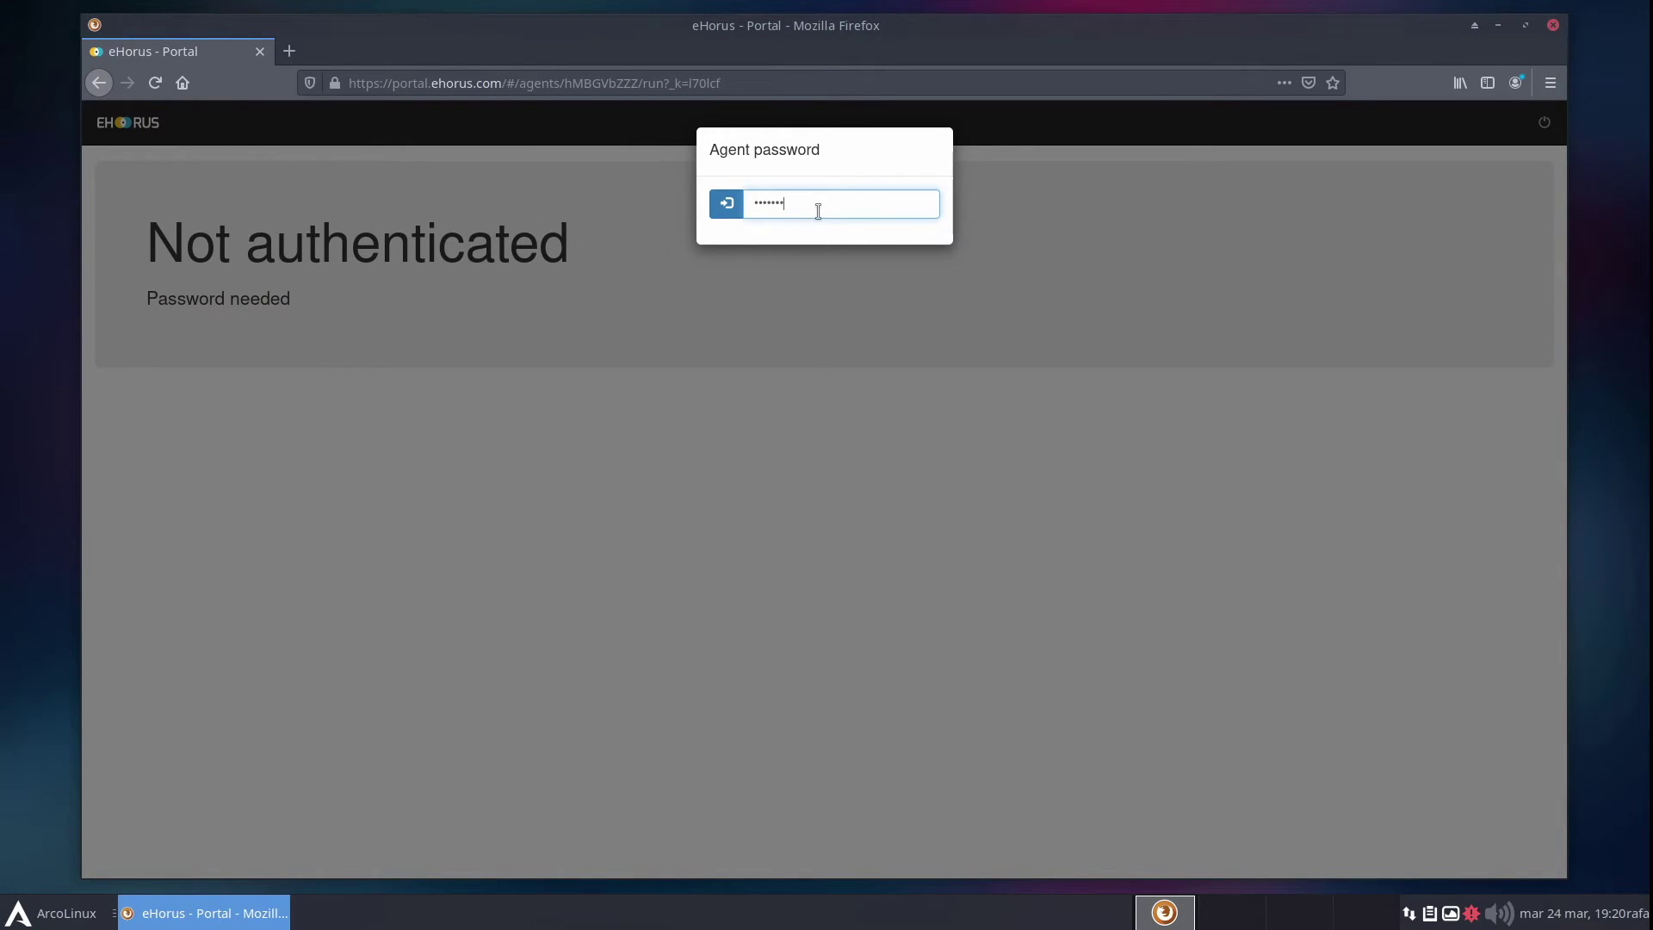
key("Return")
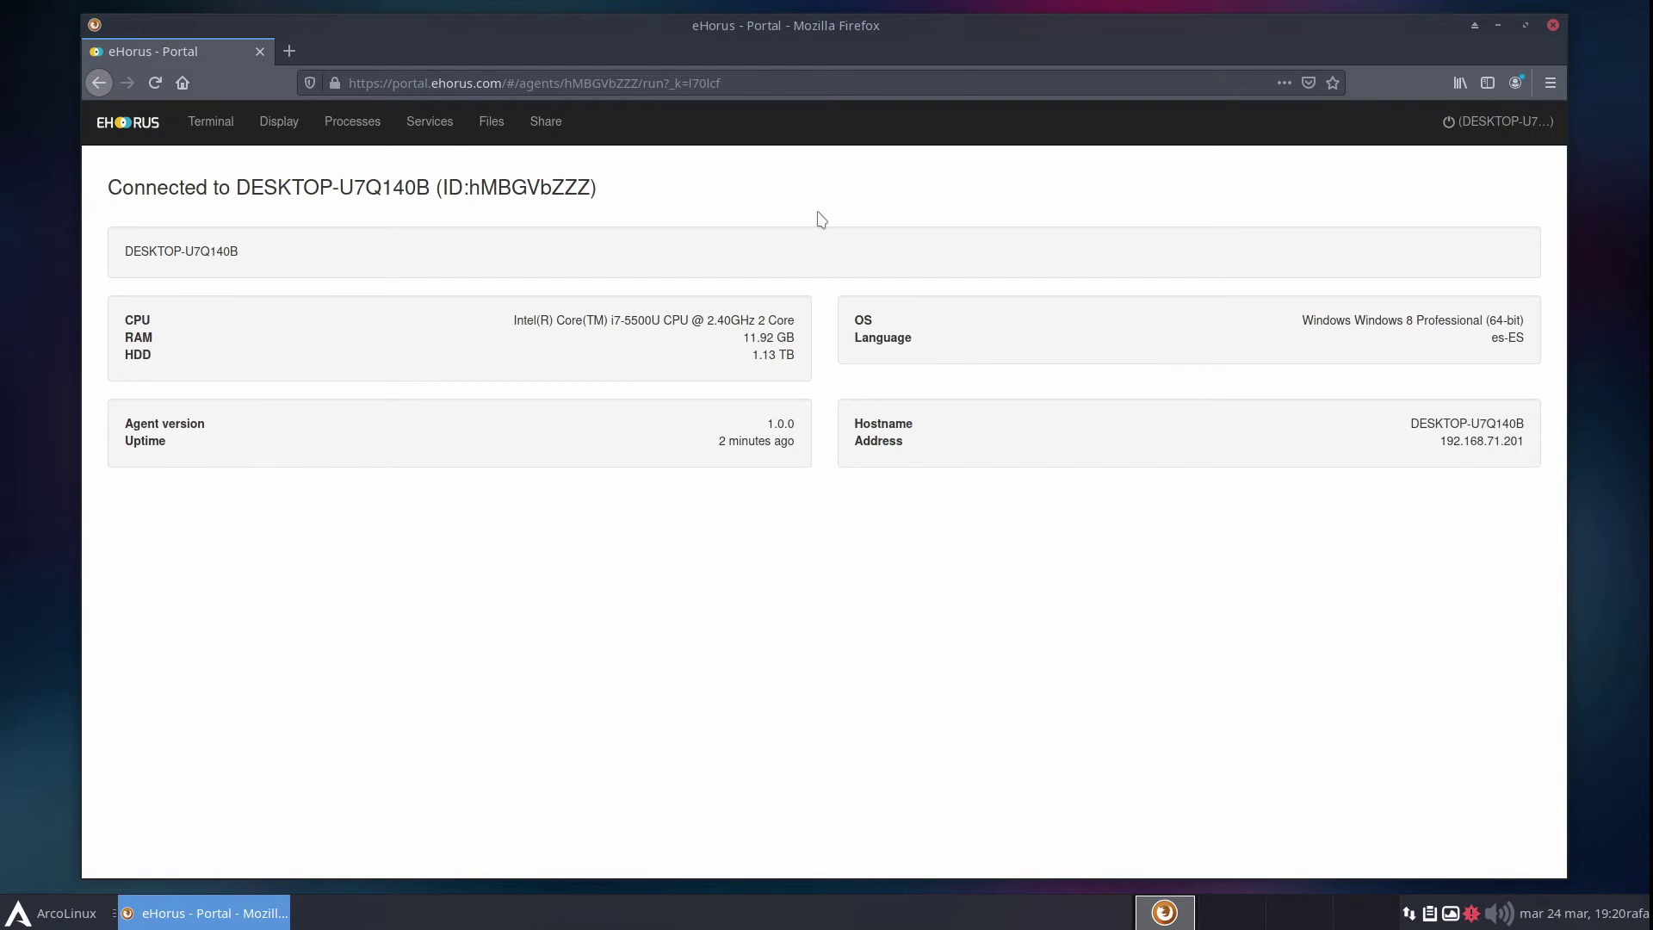
left_click(278, 122)
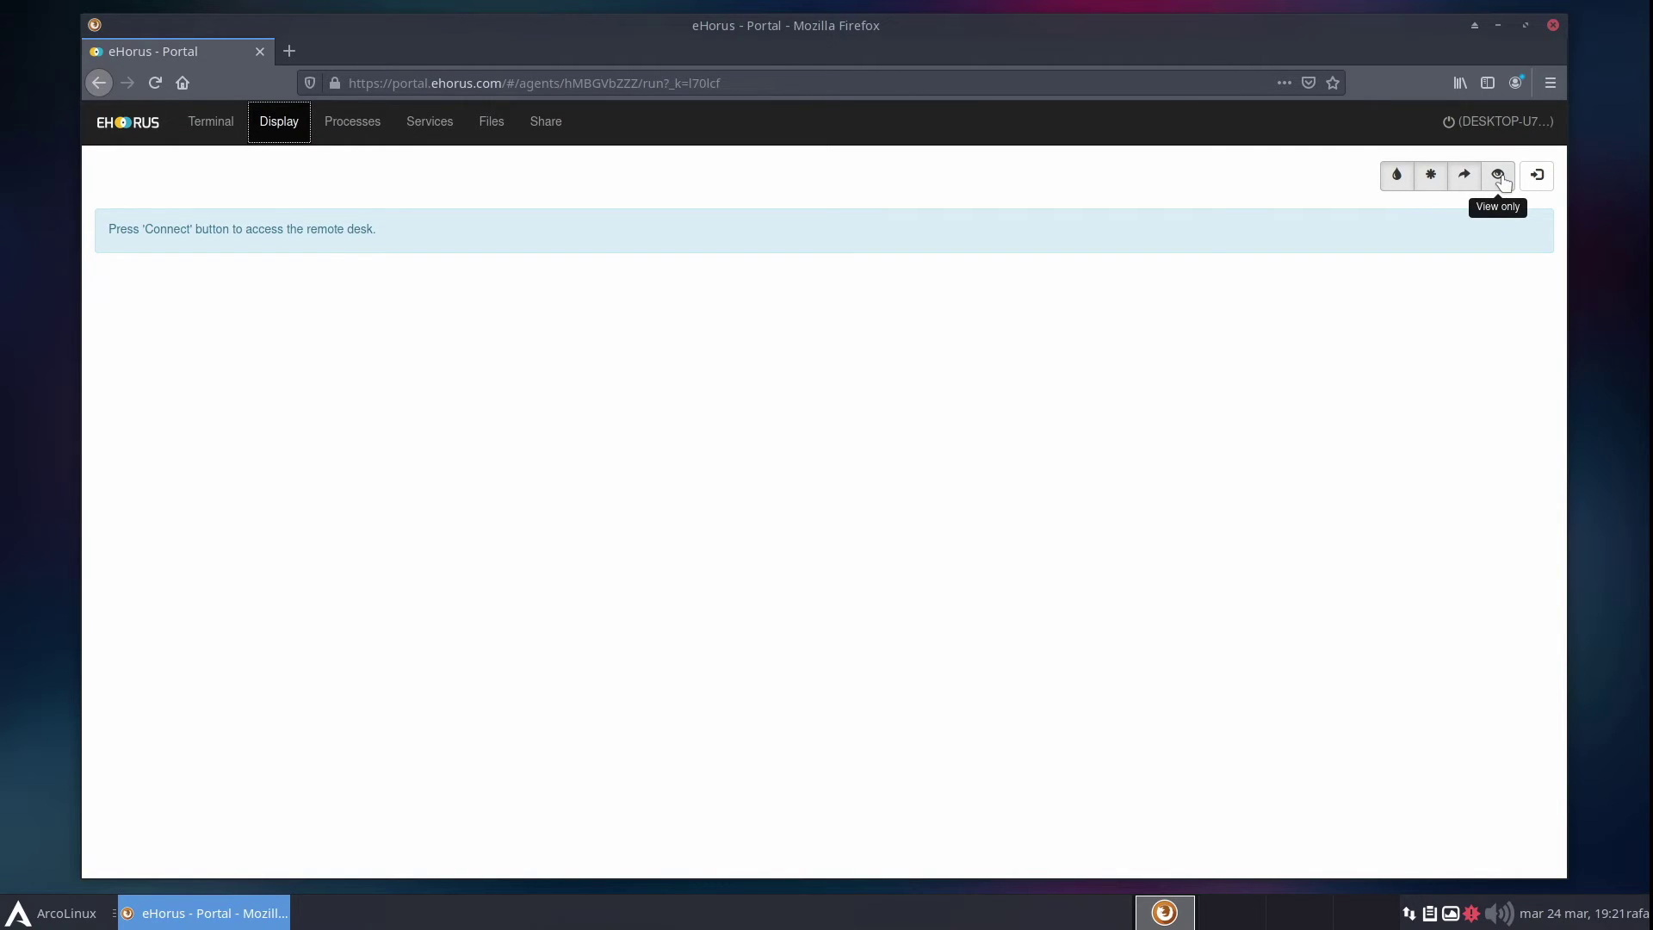
Connect remotely, open Chrome with a new tab, minimise it, and open Windows Start
left_click(1541, 178)
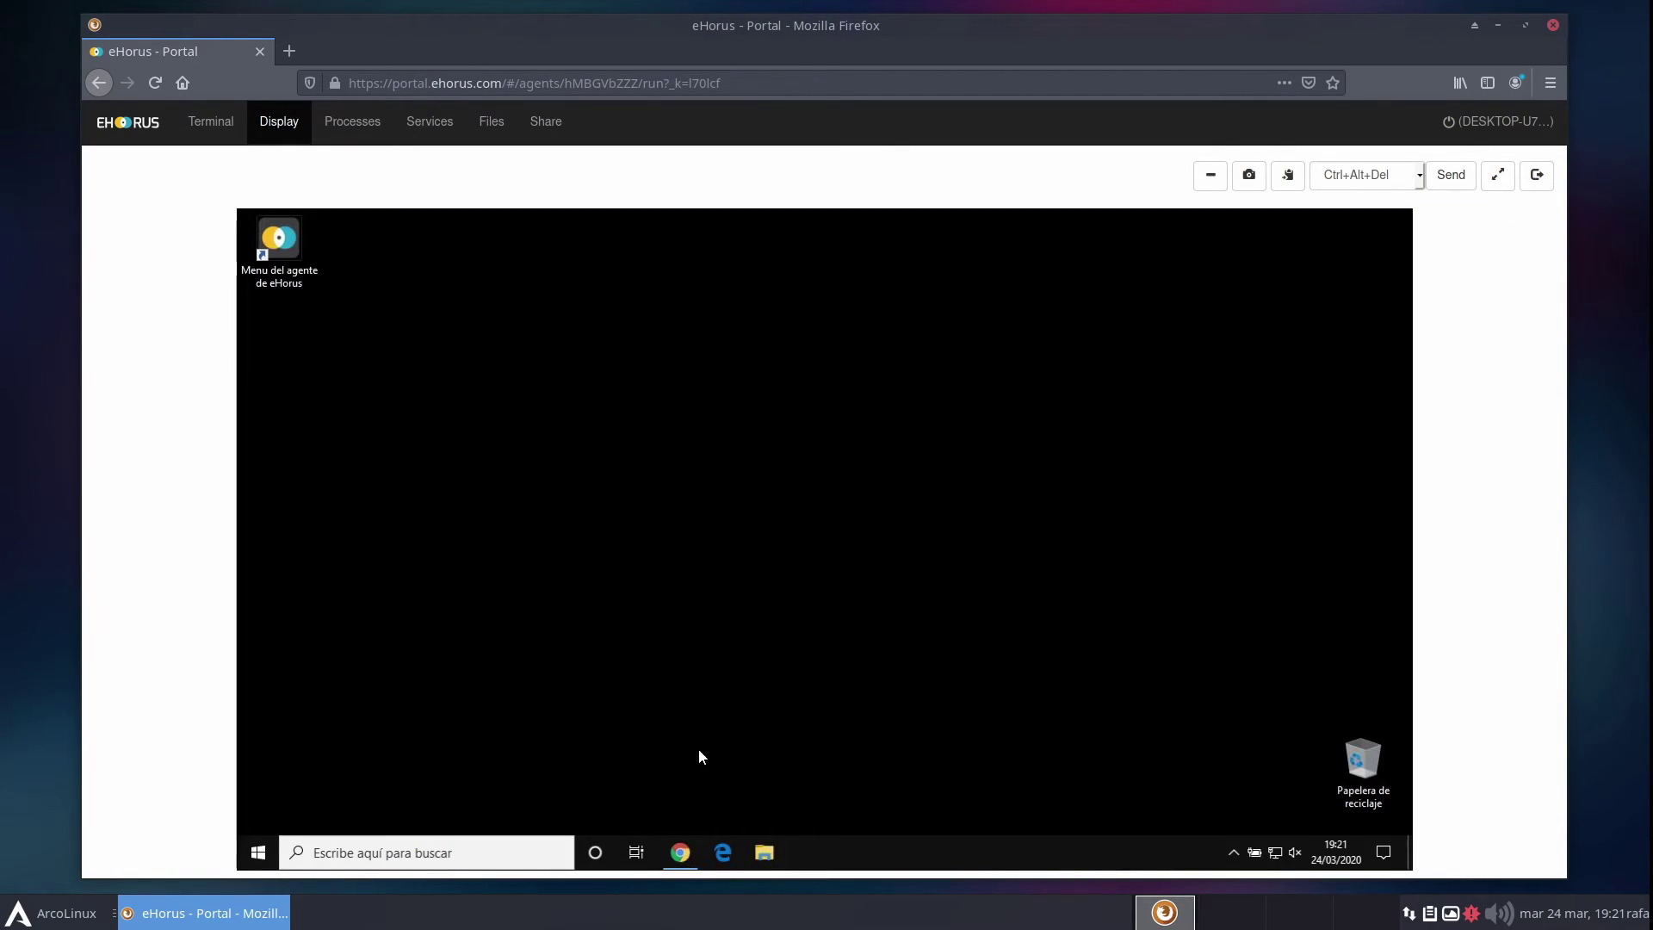
left_click(680, 851)
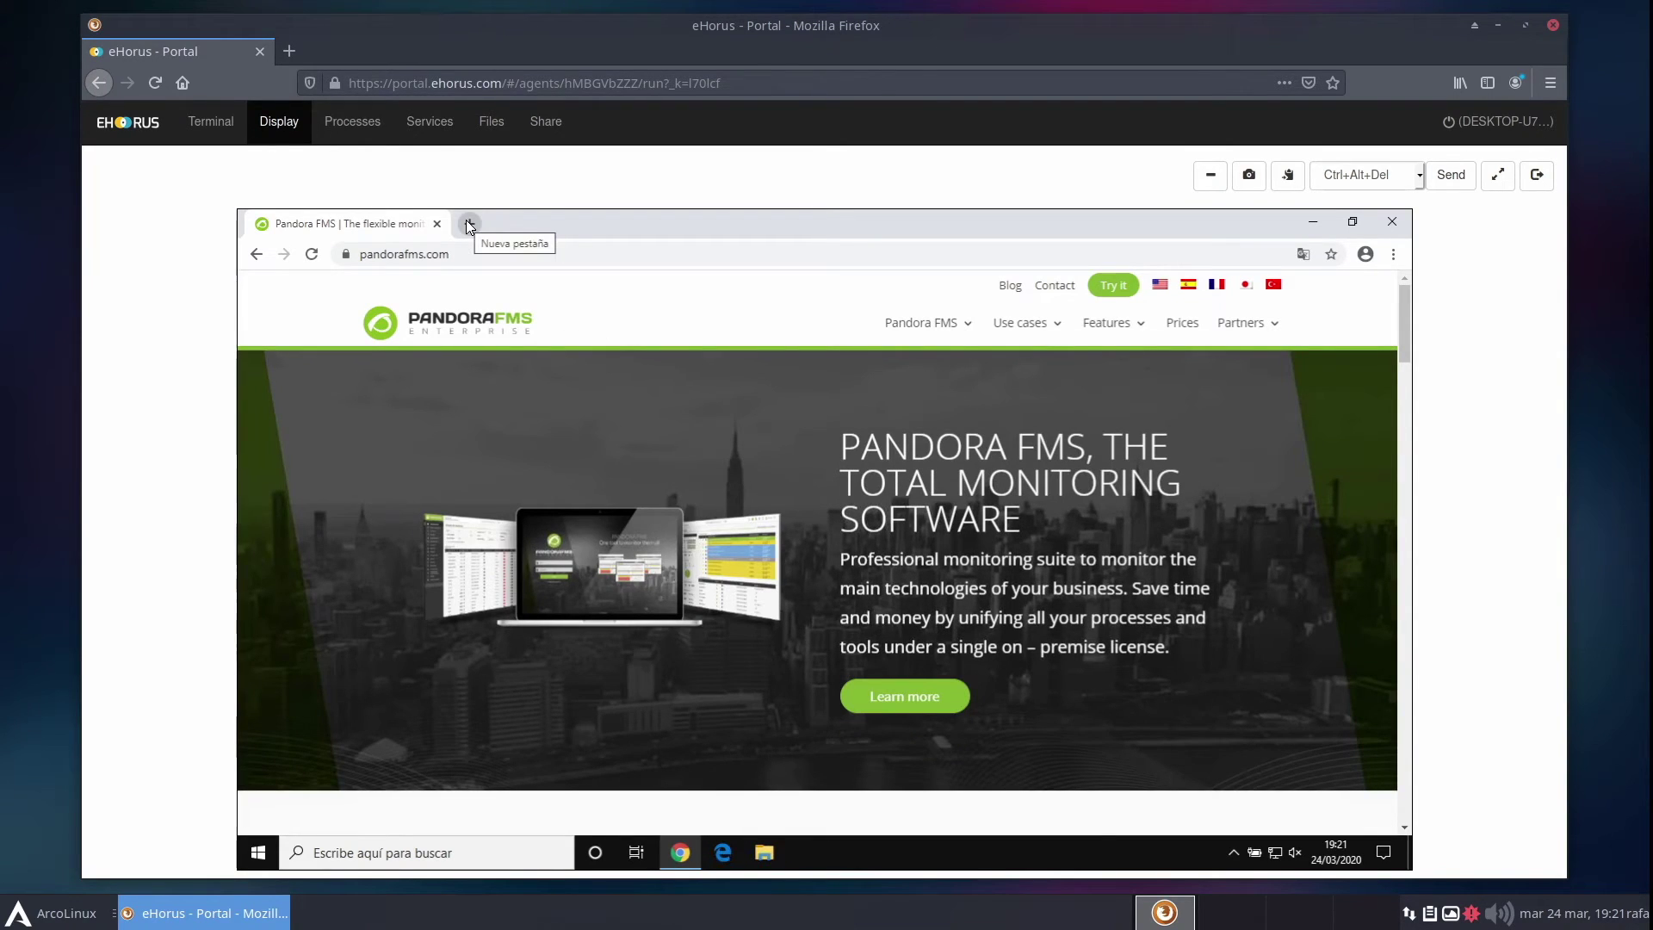
left_click(468, 225)
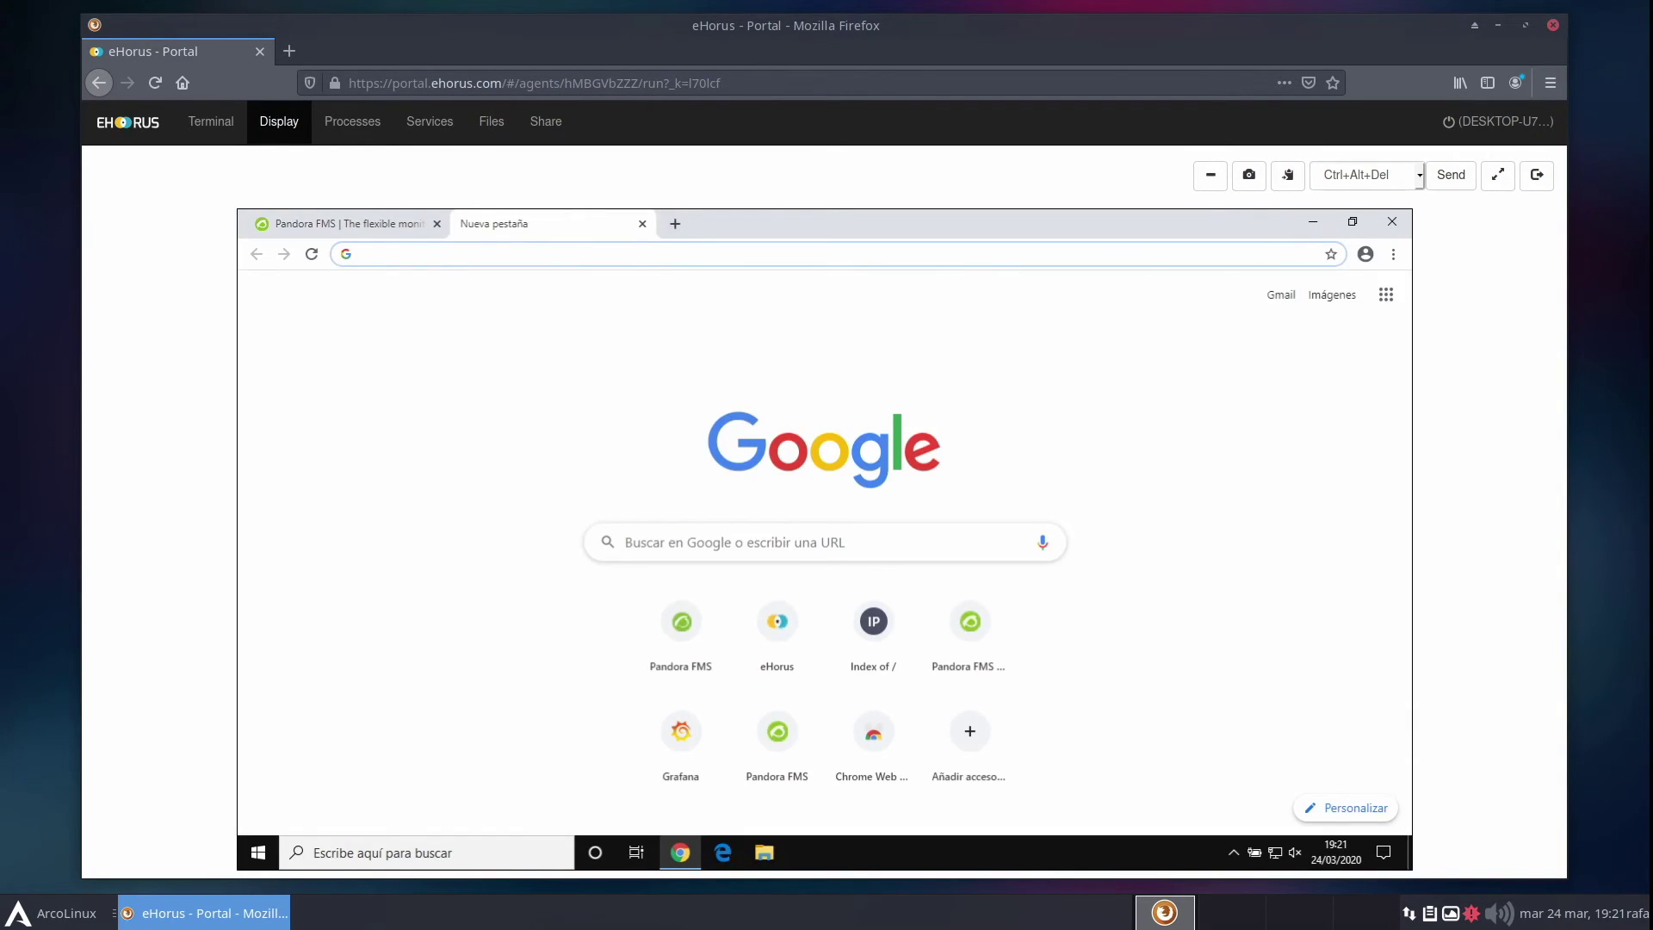
left_click(1314, 220)
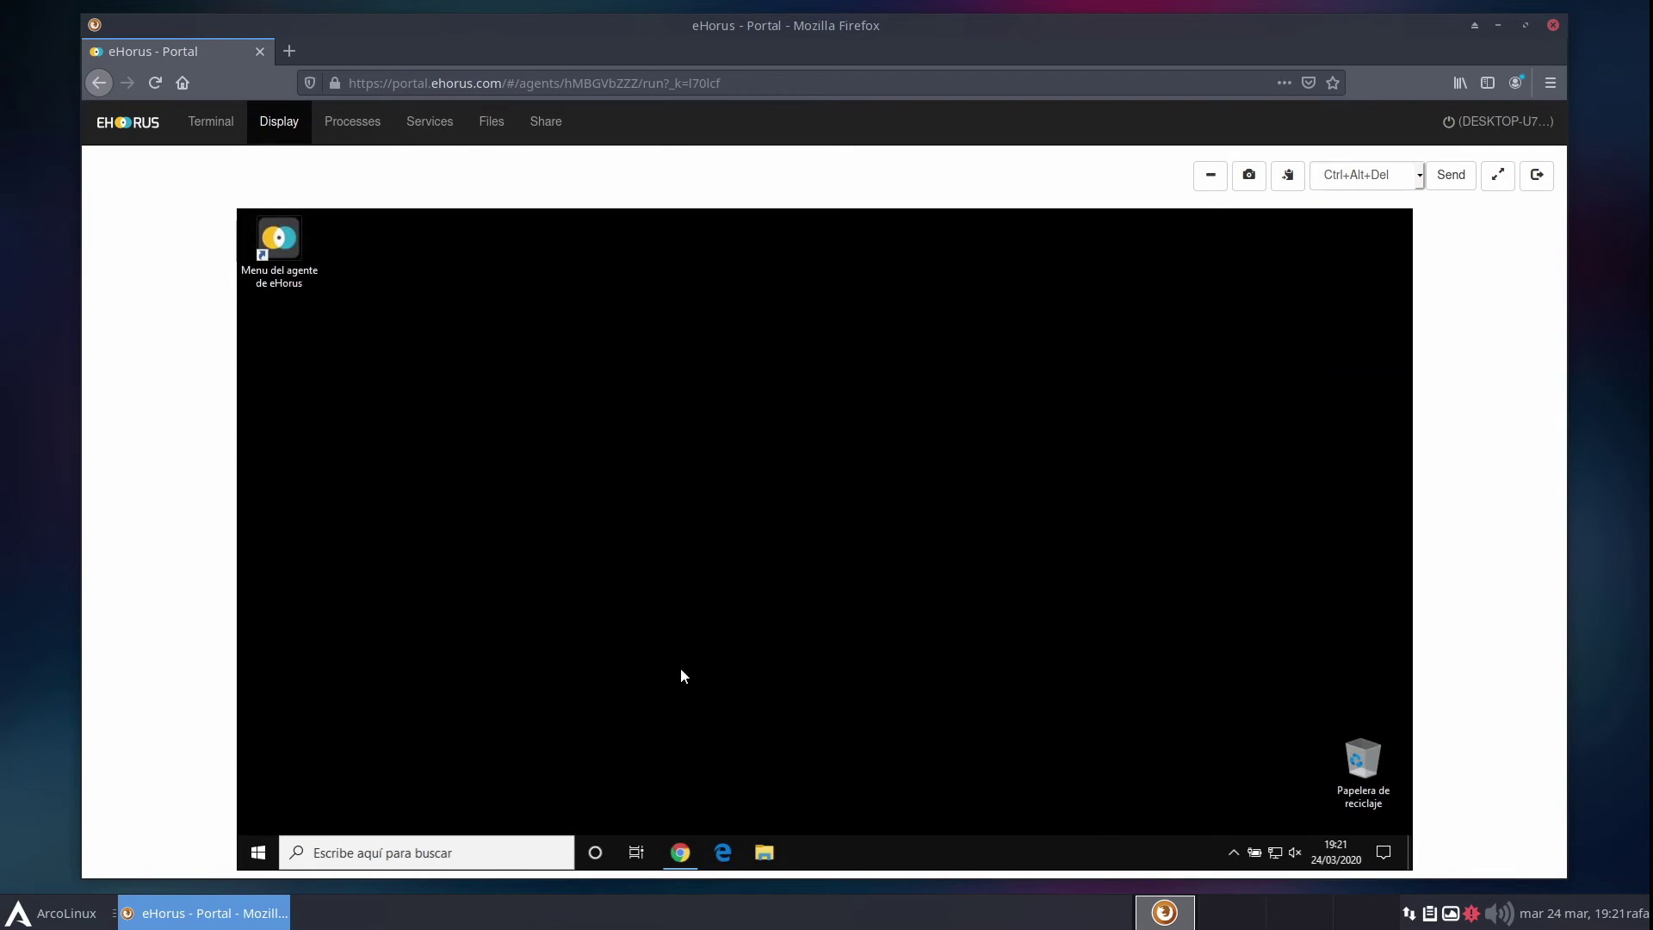
left_click(259, 852)
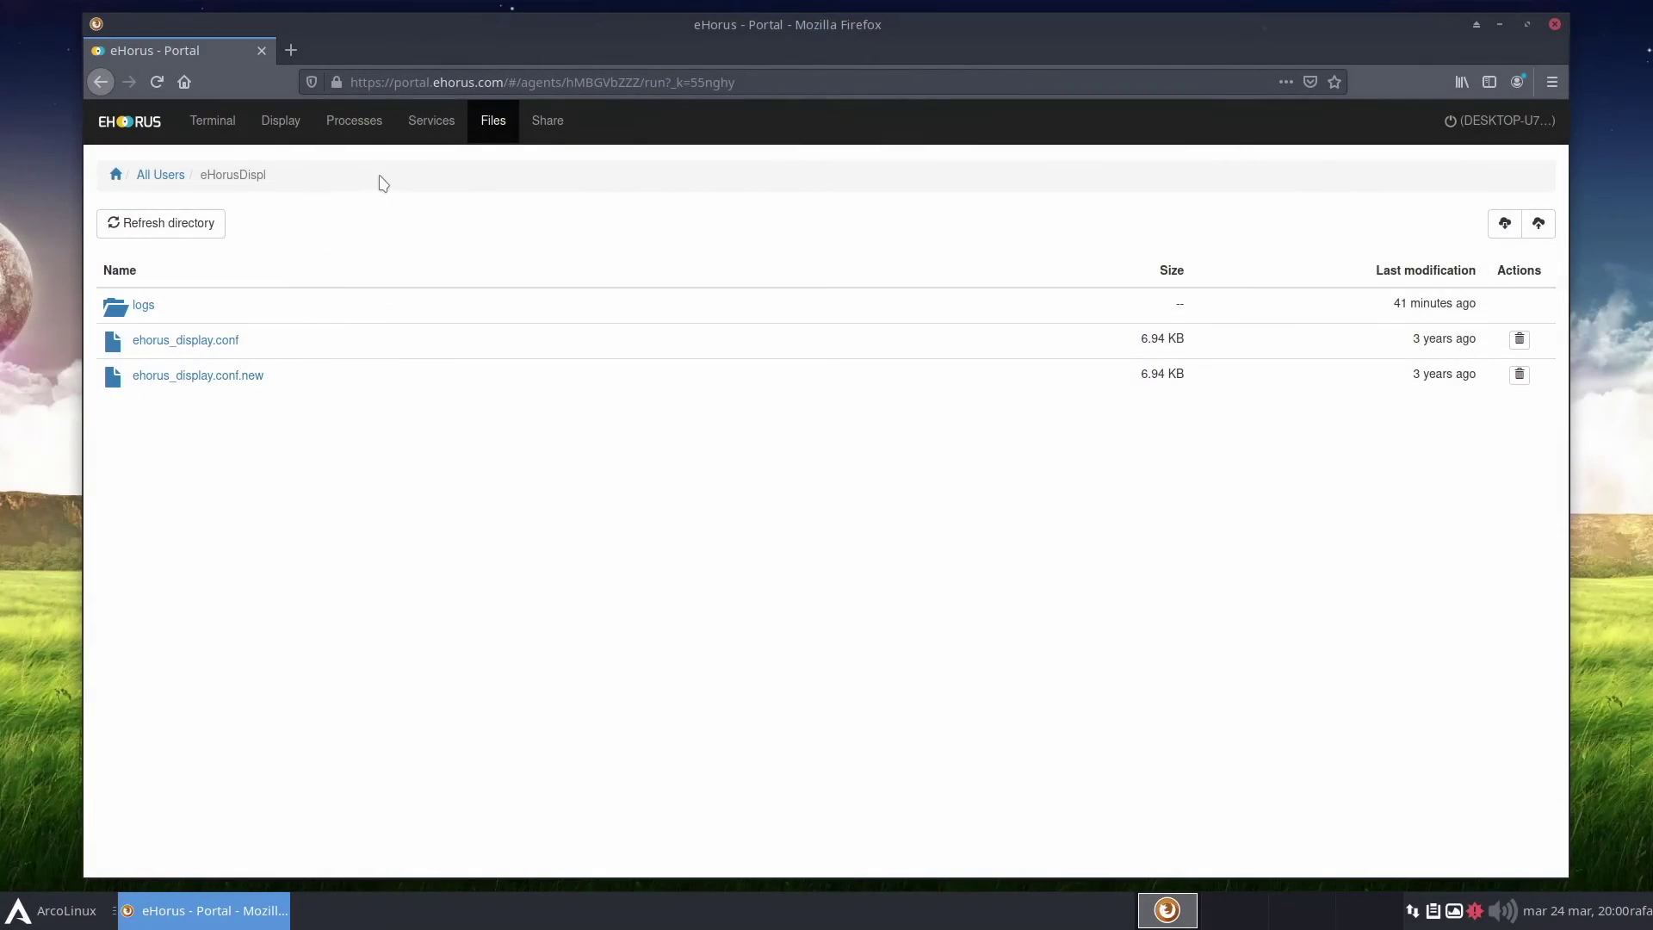
Generate a 15-minute share URL for the agent and copy it
left_click(373, 122)
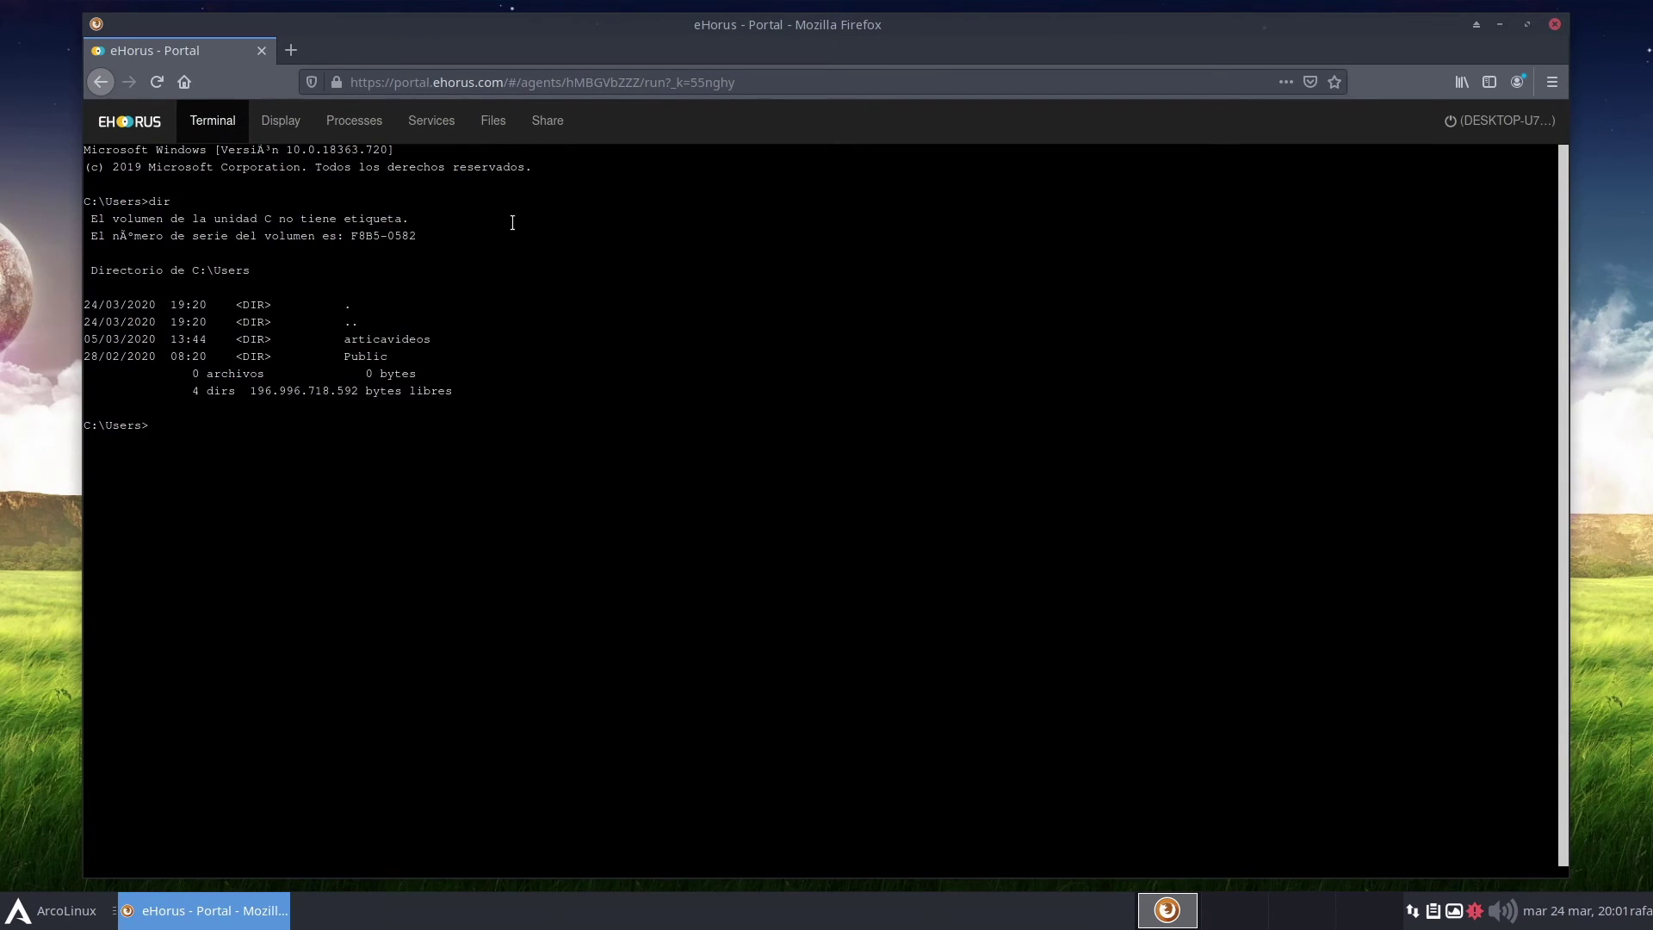
left_click(540, 129)
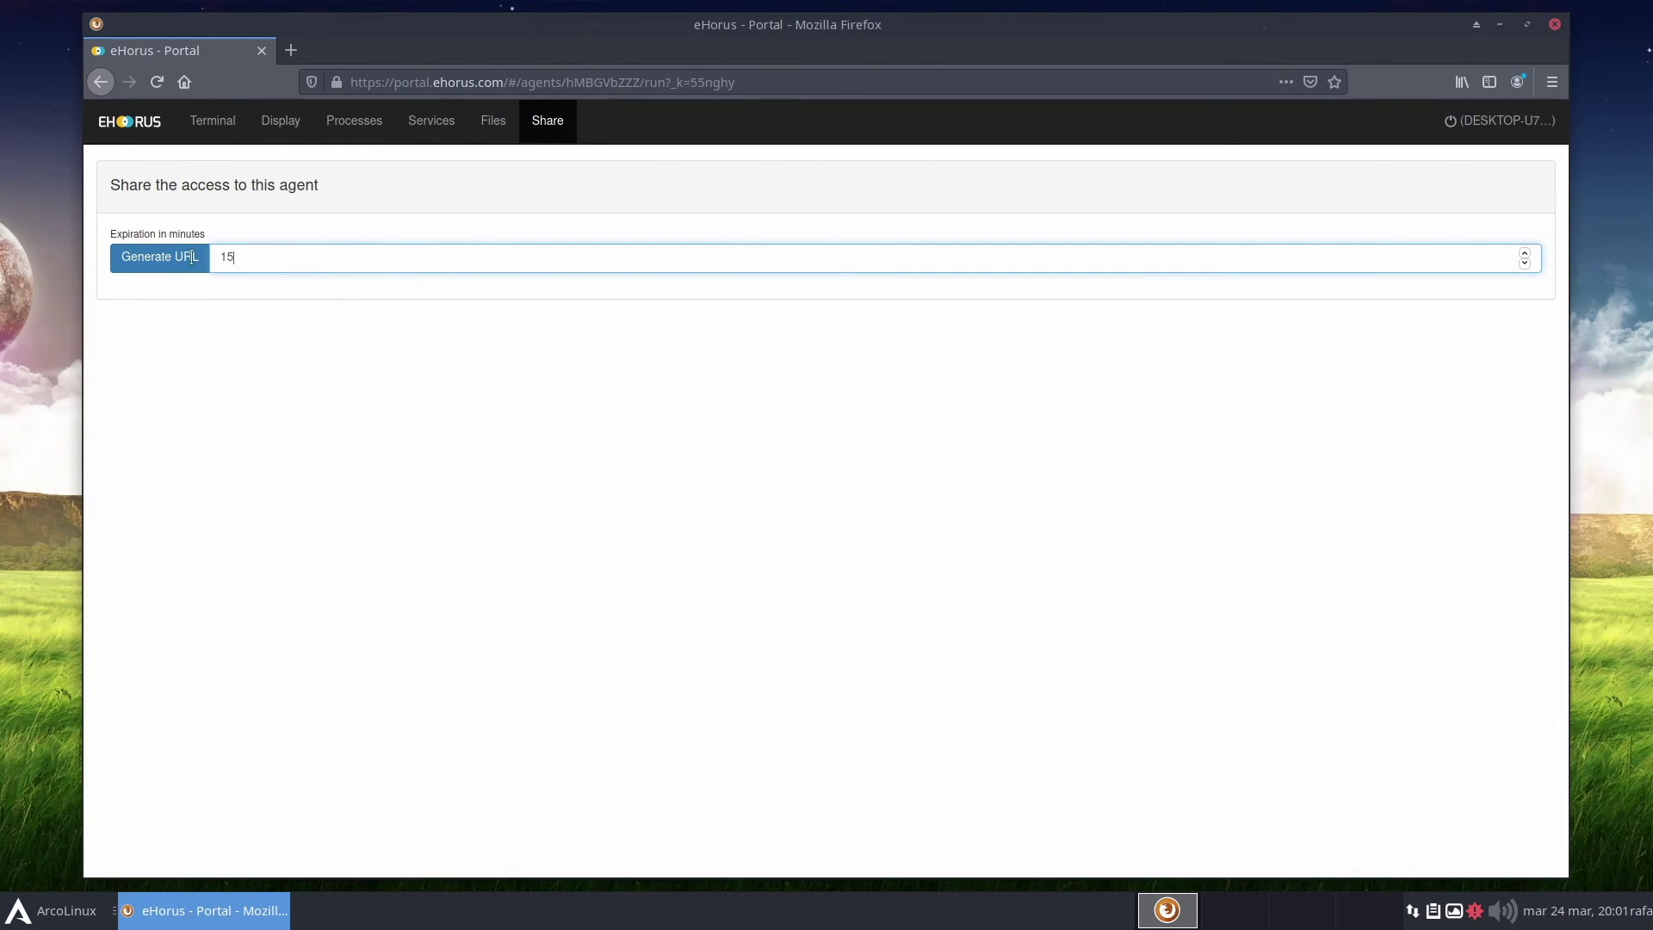
key("BackSpace")
left_click(192, 259)
left_click(241, 319)
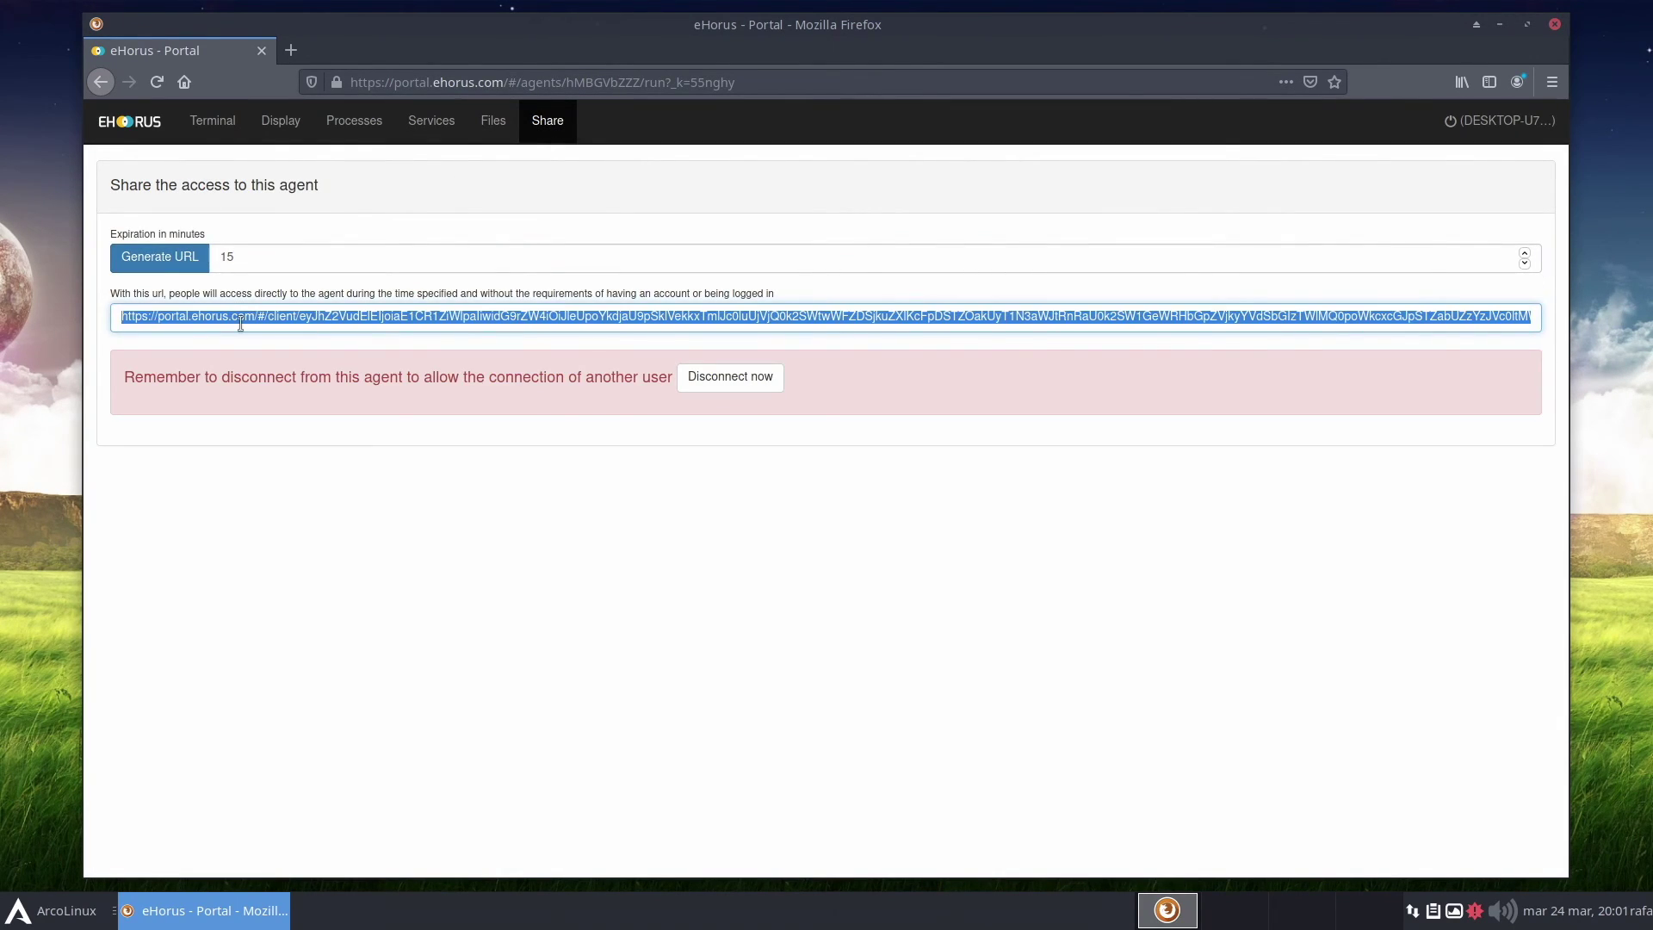
Disconnect from the agent, log out of the portal, and open a new Firefox window
left_click(1446, 122)
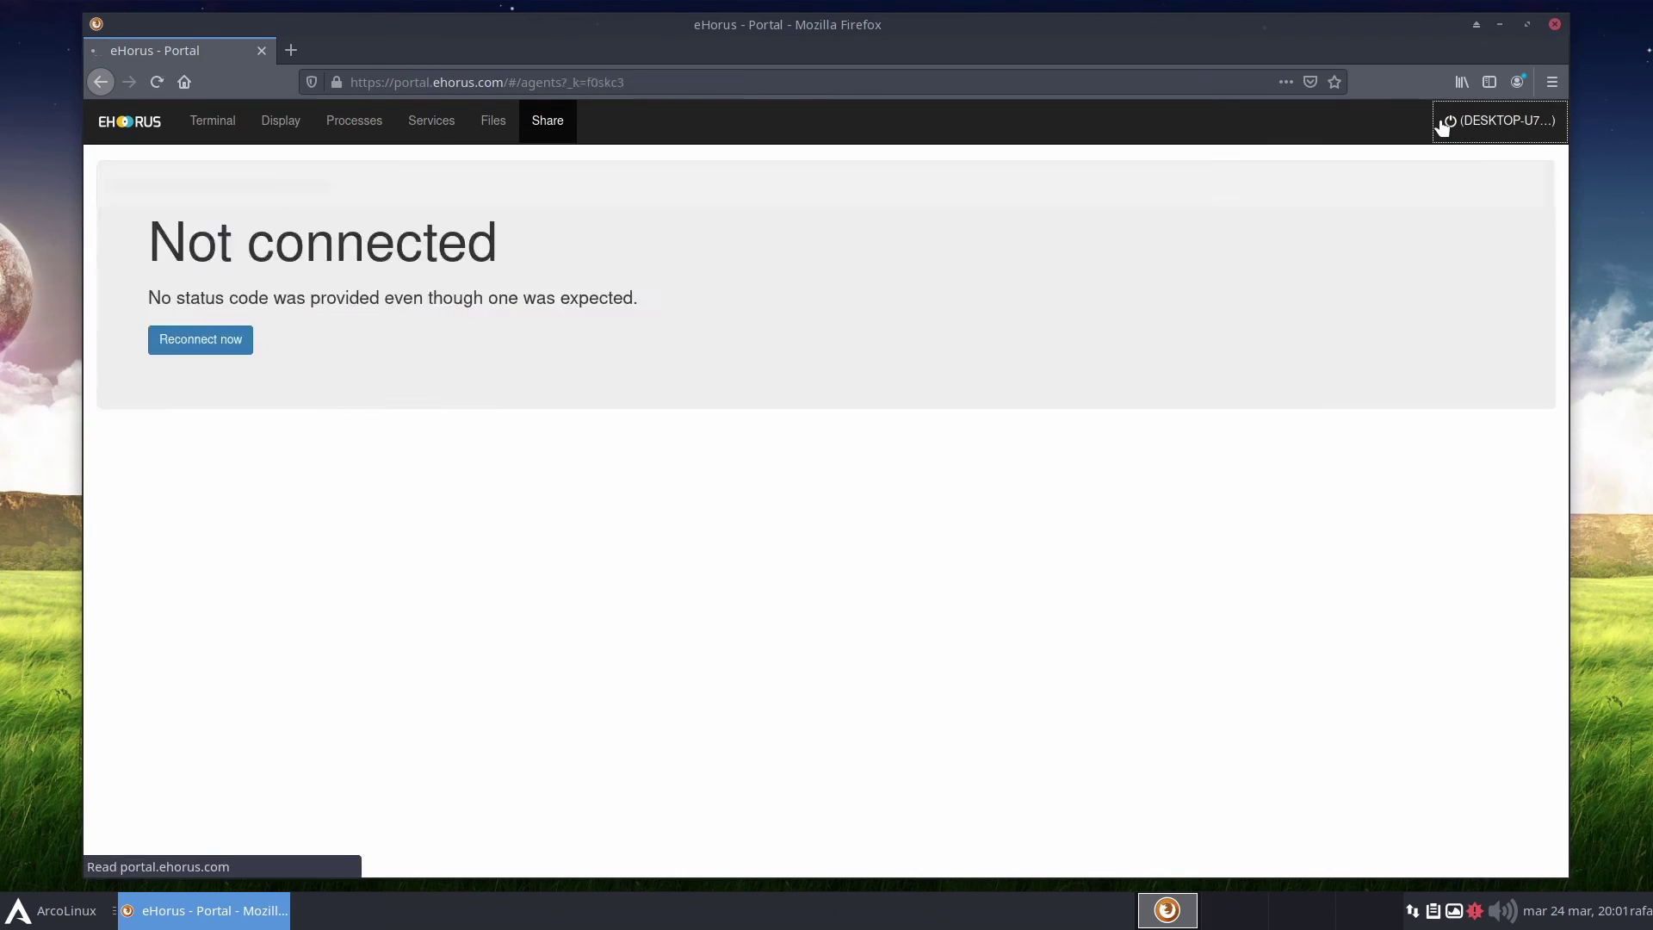
left_click(1222, 121)
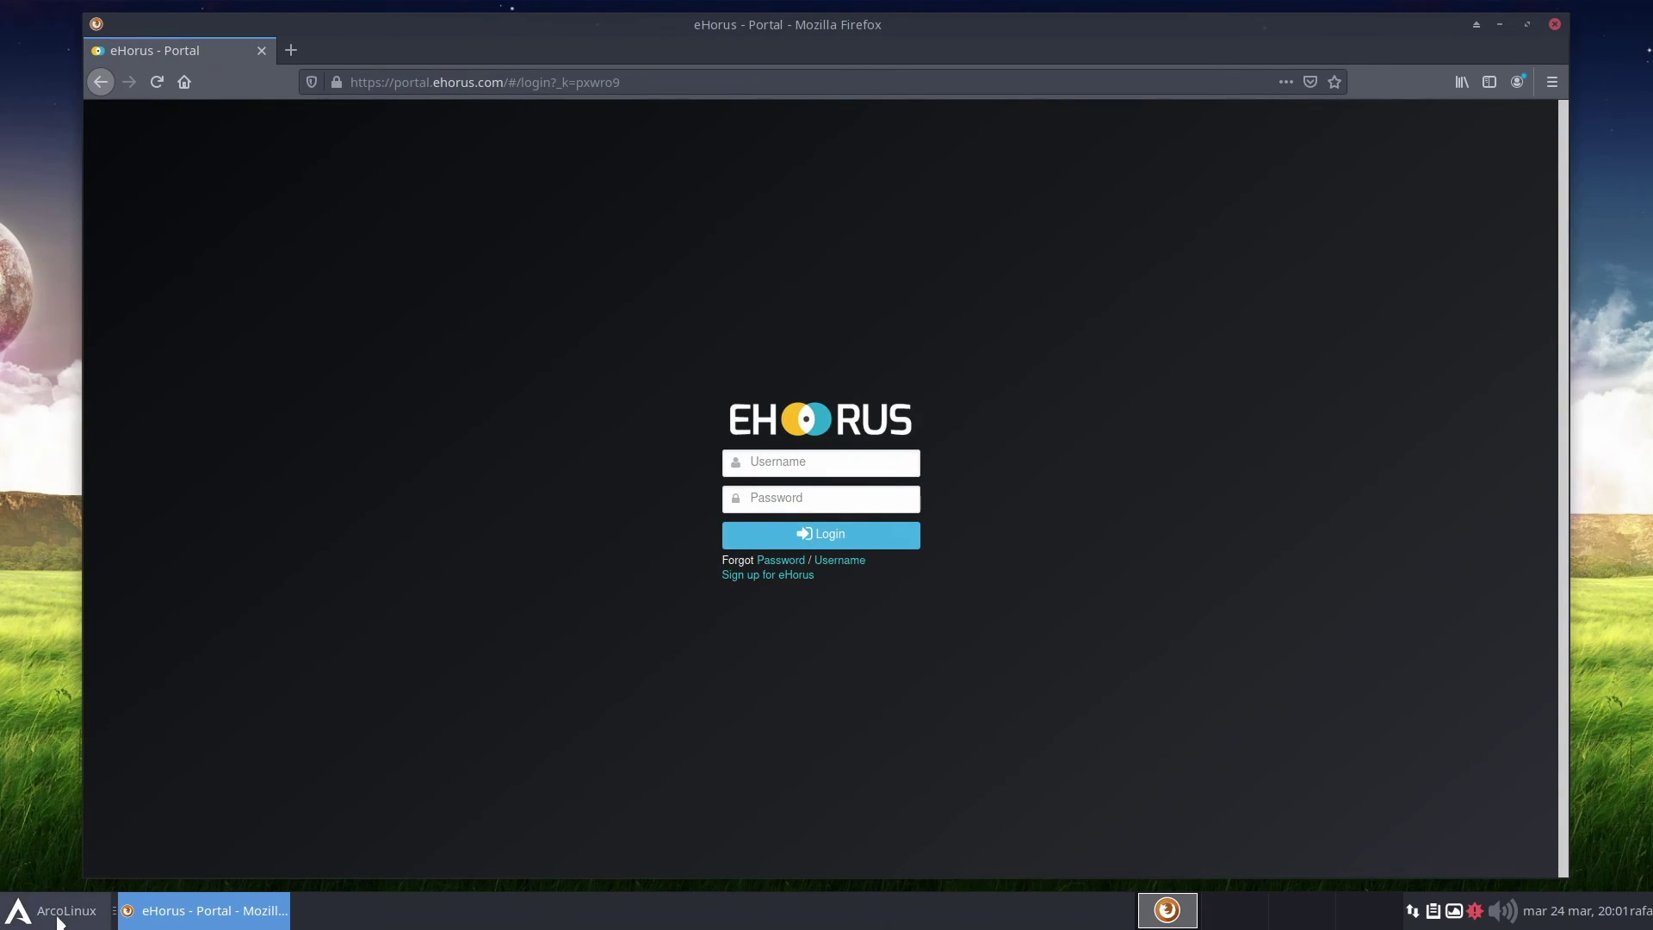
left_click(62, 911)
left_click(242, 570)
Load the pasted share link, connect on the Display tab, and open the remote Start menu
key("ctrl+v")
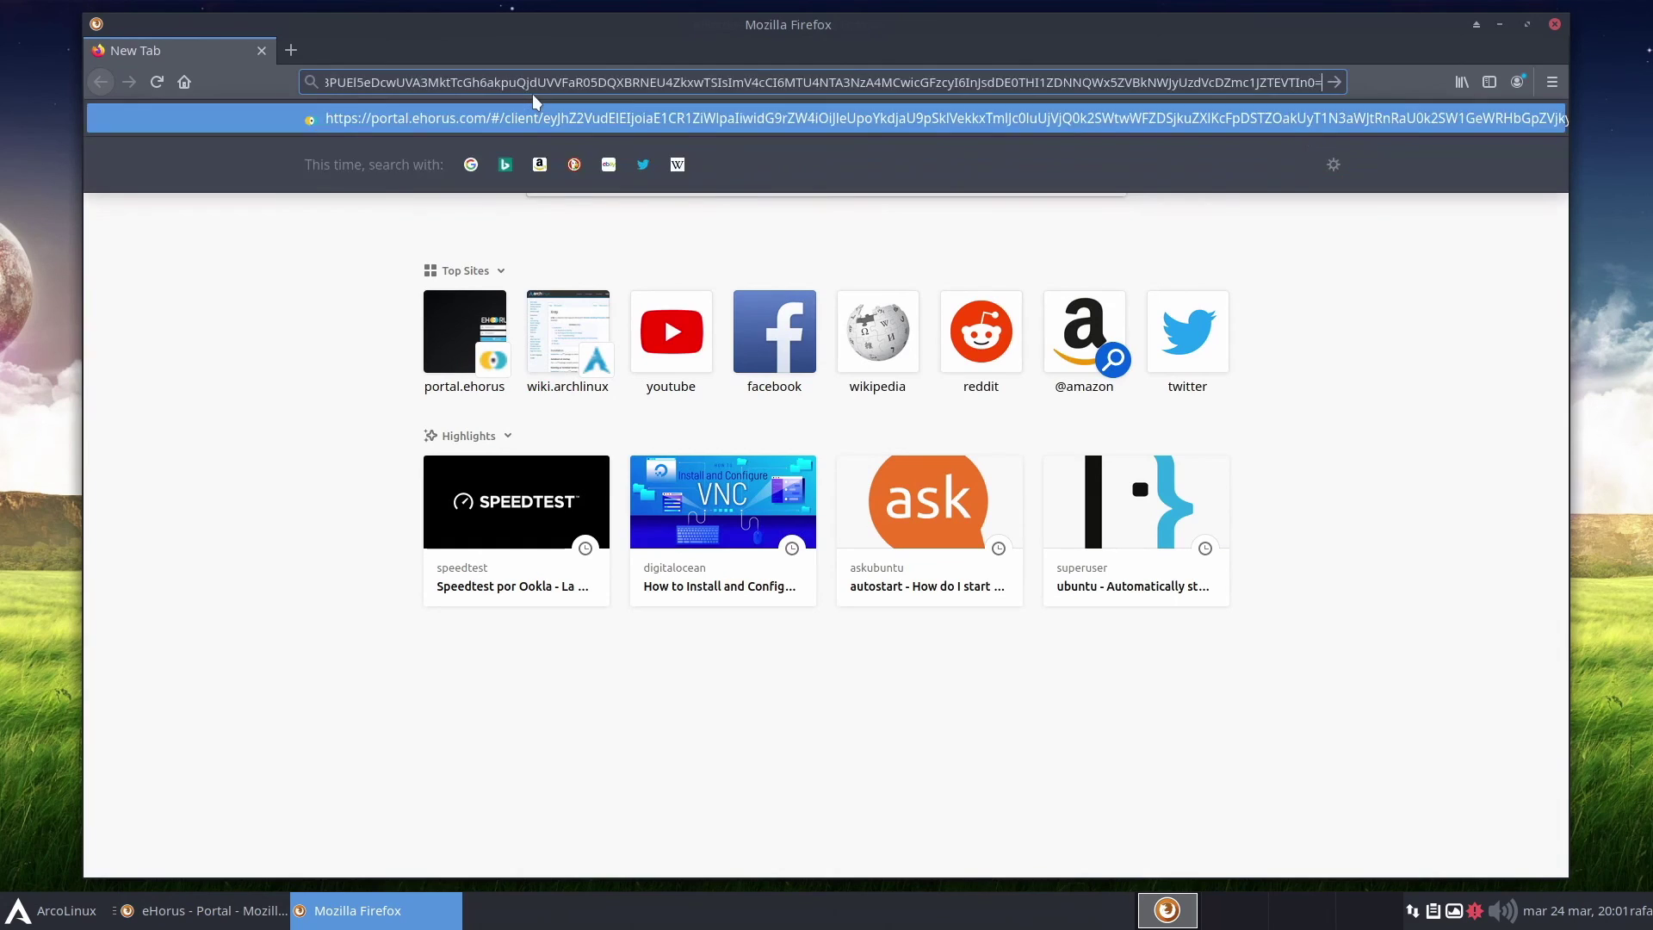
key("Return")
left_click(271, 129)
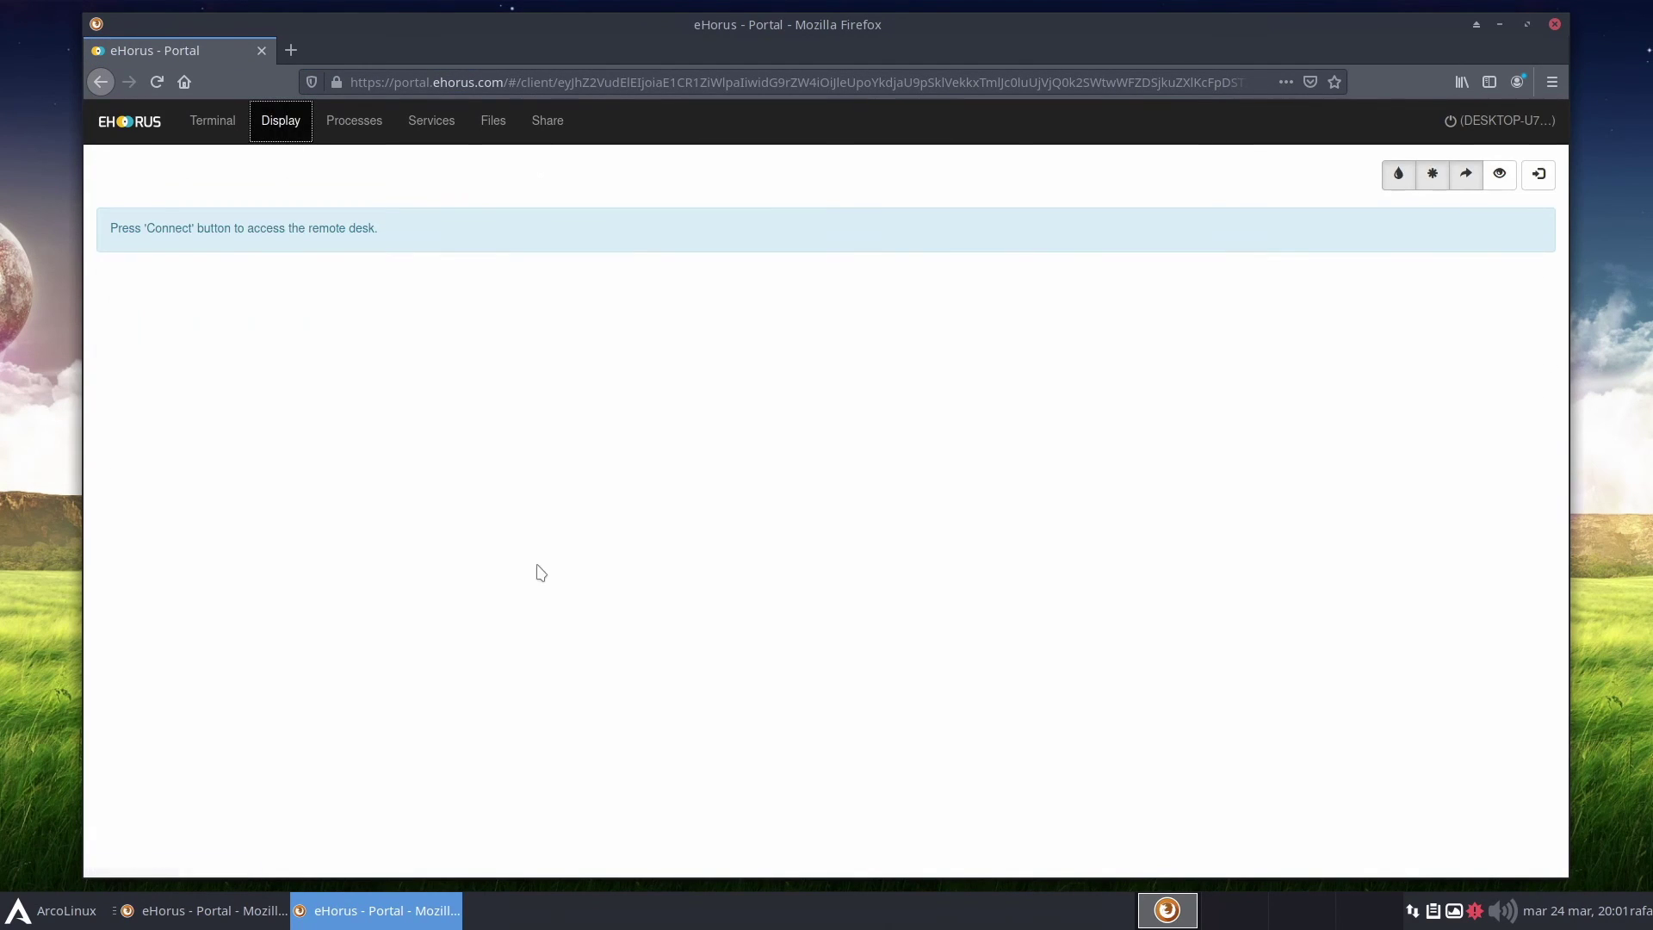
left_click(1528, 176)
left_click(259, 851)
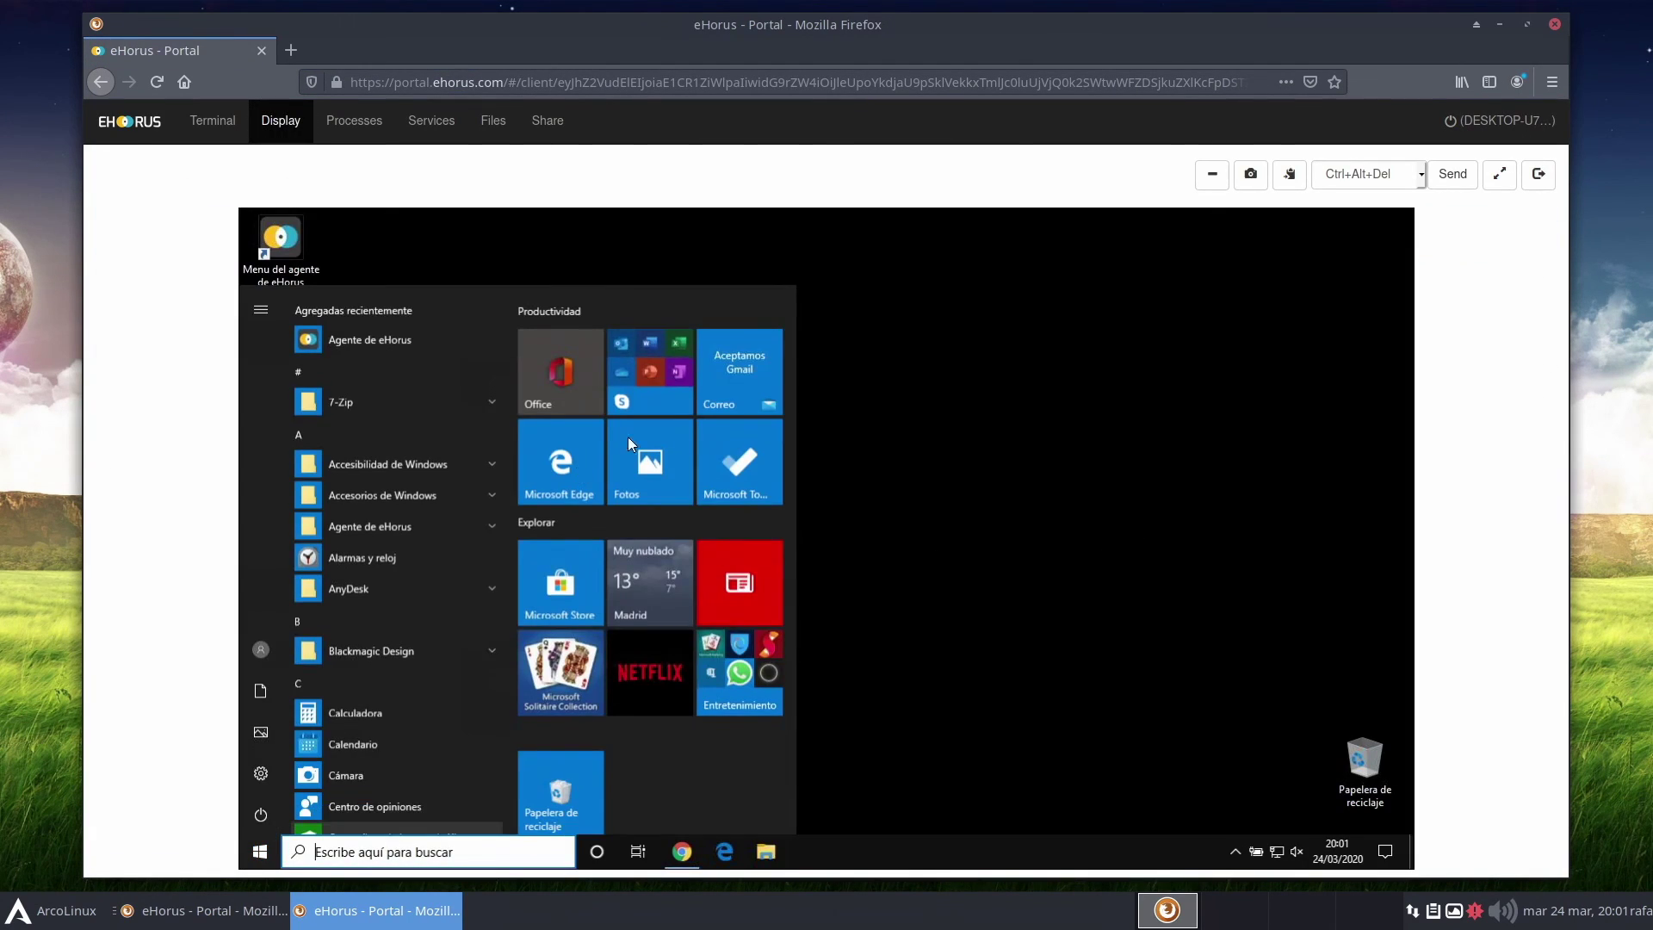